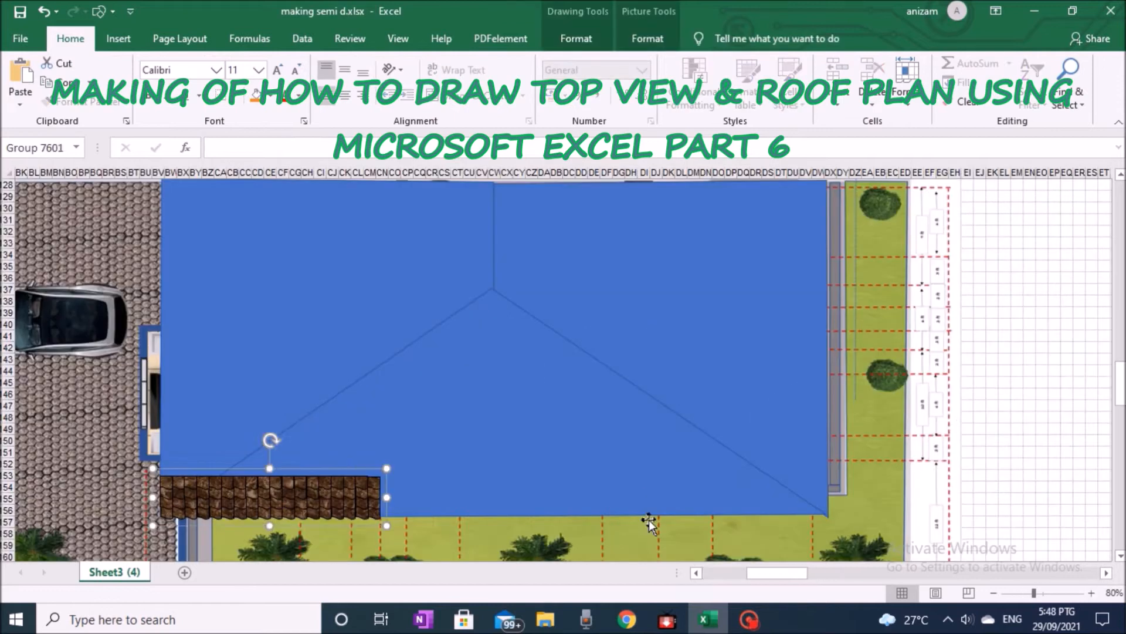
# Step: Remove the tiles that project past the hip lines at both ends of the eave row on the main roof
pyautogui.click(167, 481)
pyautogui.moveTo(168, 481); pyautogui.dragTo(179, 489)
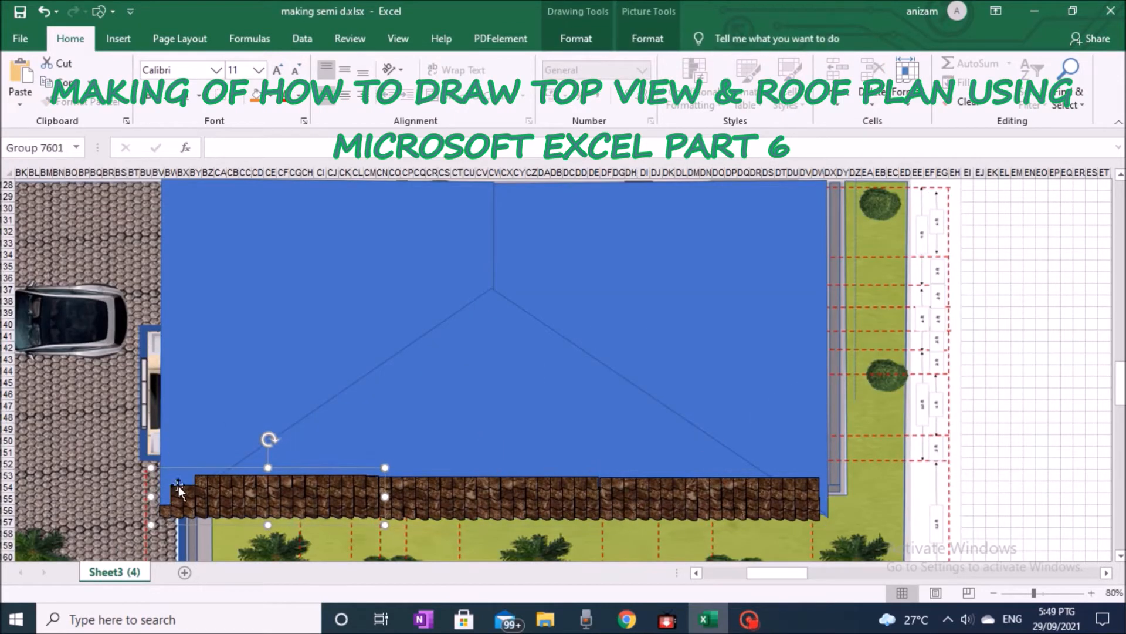
pyautogui.click(818, 482)
# Step: Stack a second row of tile groups above the eave row, keeping it between the two hip lines
pyautogui.moveTo(282, 499); pyautogui.dragTo(342, 458)
pyautogui.click(238, 471)
pyautogui.moveTo(704, 499); pyautogui.dragTo(643, 458)
pyautogui.click(509, 516)
pyautogui.moveTo(510, 521); pyautogui.dragTo(509, 480)
pyautogui.click(332, 456)
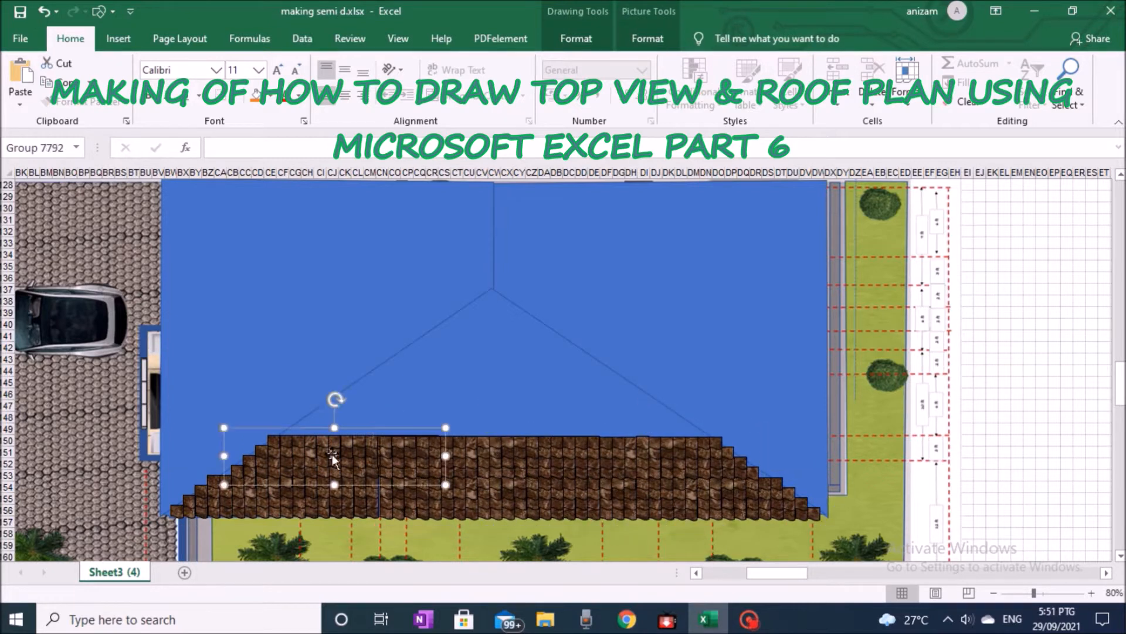
# Step: Add further rows of tile groups up the triangular front slope, each shorter than the one below
pyautogui.moveTo(332, 456); pyautogui.dragTo(392, 416)
pyautogui.click(648, 481)
pyautogui.moveTo(648, 481); pyautogui.dragTo(585, 440)
pyautogui.click(421, 417)
pyautogui.moveTo(421, 417); pyautogui.dragTo(469, 377)
pyautogui.click(589, 439)
# Step: Place tiles at the apex of the triangular slope and trim the surplus ones along its left hip
pyautogui.moveTo(590, 420); pyautogui.dragTo(472, 338)
pyautogui.moveTo(411, 320); pyautogui.dragTo(485, 306)
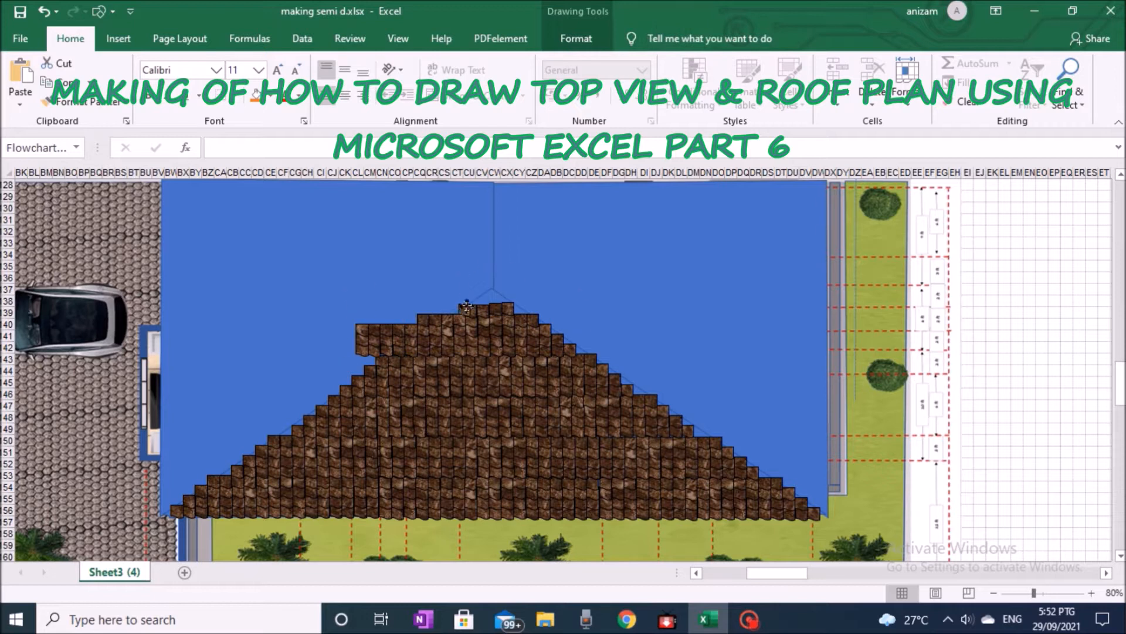
pyautogui.moveTo(362, 343); pyautogui.dragTo(387, 348)
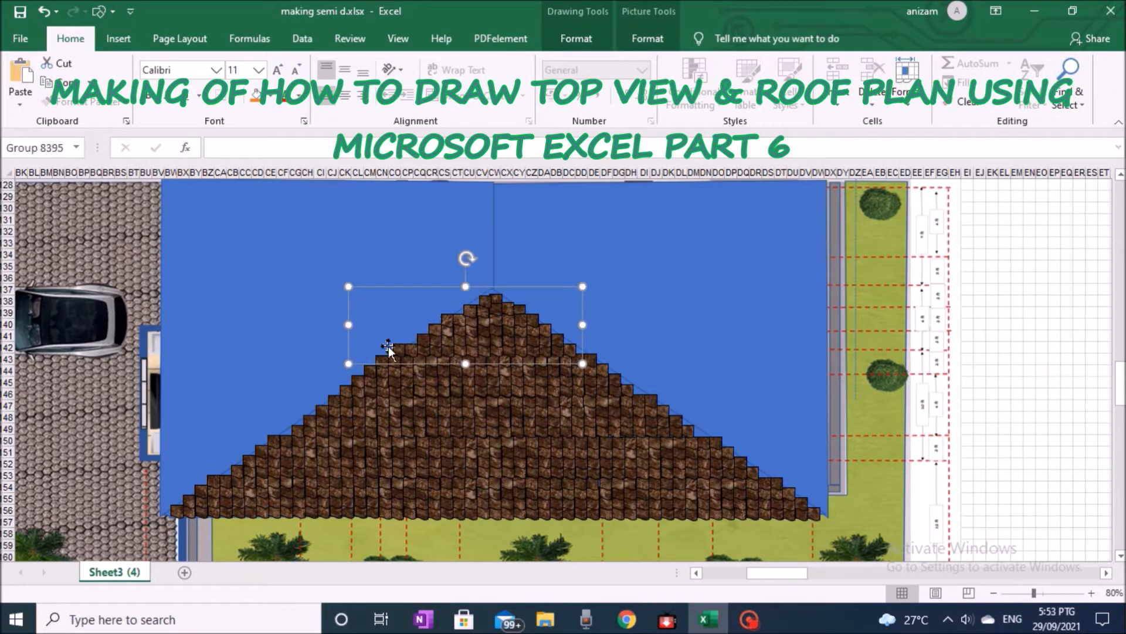
# Step: Copy a tile group from the triangular front slope onto the main roof's right slope
pyautogui.click(392, 384)
pyautogui.scroll(1, 397, 461)
pyautogui.scroll(-1, 399, 449)
pyautogui.click(586, 431)
pyautogui.scroll(1, 626, 296)
pyautogui.click(256, 518)
pyautogui.moveTo(301, 488); pyautogui.dragTo(706, 333)
# Step: Turn the tile group sideways and line up stepped columns of it across the right slope up to the ridge
pyautogui.click(648, 39)
pyautogui.moveTo(706, 332); pyautogui.dragTo(666, 306)
pyautogui.moveTo(653, 308); pyautogui.dragTo(613, 292)
pyautogui.moveTo(617, 298); pyautogui.dragTo(534, 272)
pyautogui.scroll(-1, 580, 272)
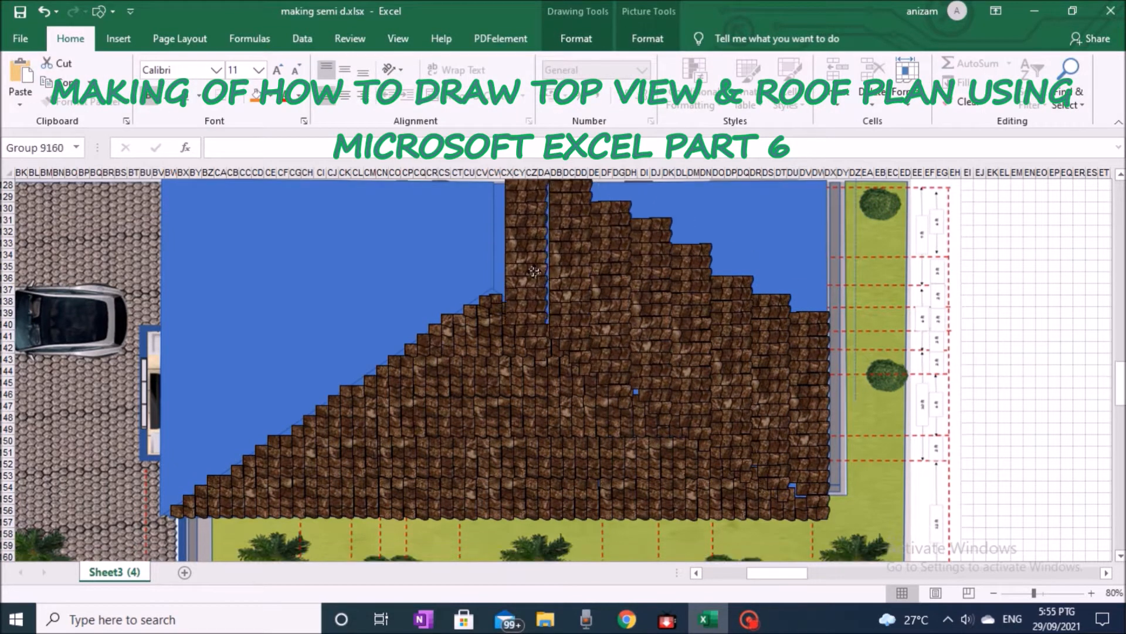
pyautogui.moveTo(534, 271); pyautogui.dragTo(525, 270)
# Step: Fill the remaining upper part of the main roof's right slope with more tile groups
pyautogui.click(500, 502)
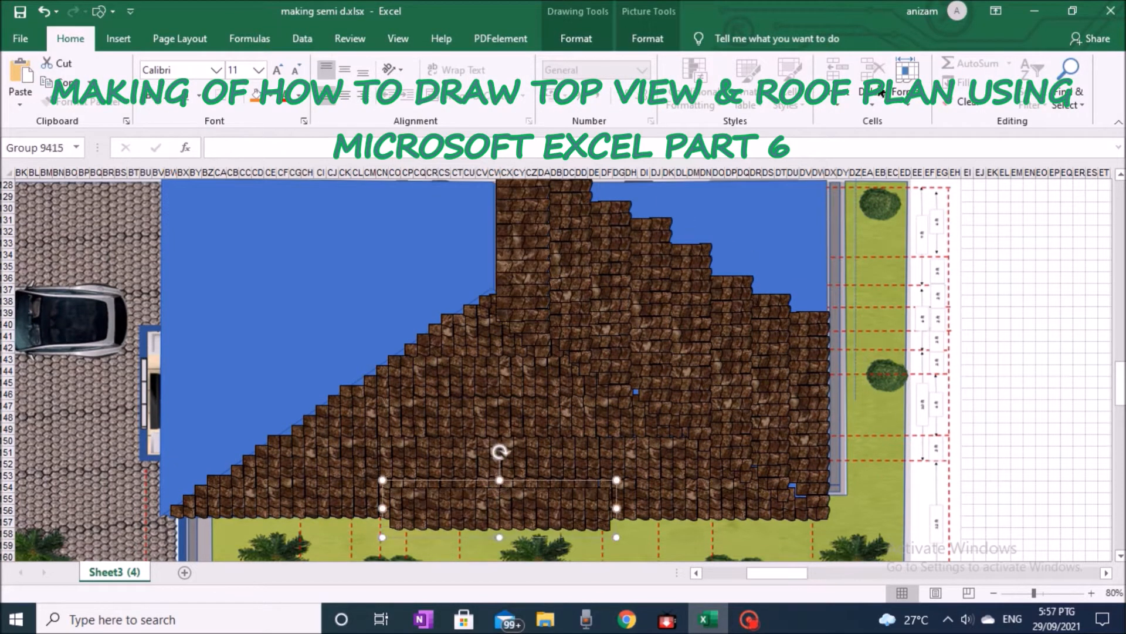
pyautogui.moveTo(808, 270); pyautogui.dragTo(731, 238)
pyautogui.moveTo(731, 238); pyautogui.dragTo(697, 214)
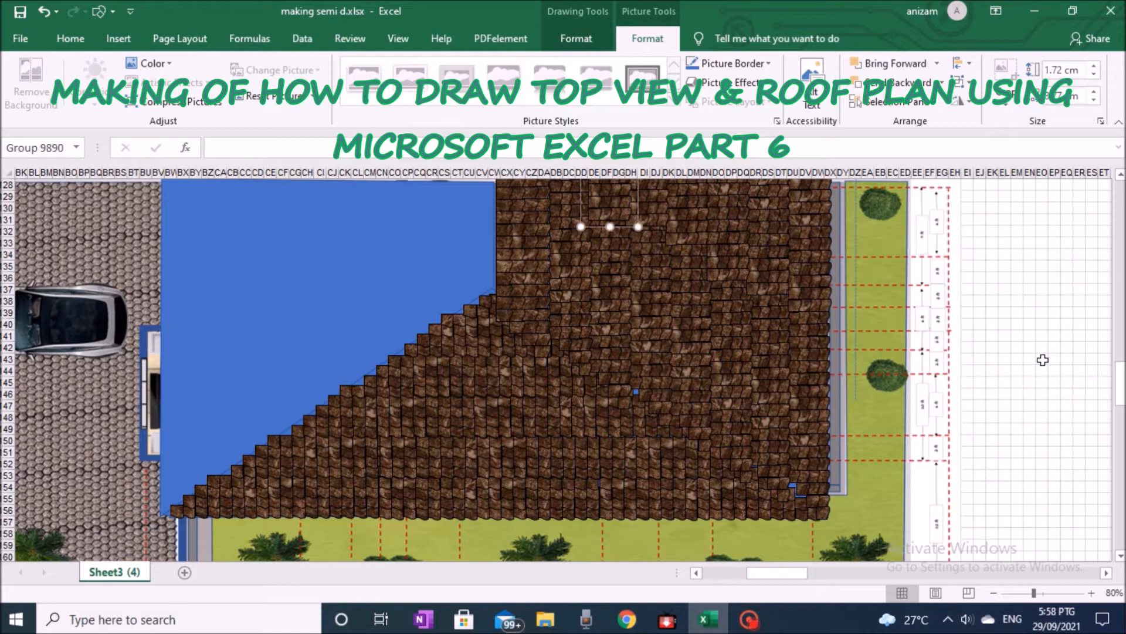
pyautogui.click(1031, 370)
# Step: Copy the right slope's tile columns onto the left slope and arrange them until it is fully covered
pyautogui.click(807, 463)
pyautogui.click(648, 39)
pyautogui.moveTo(181, 357); pyautogui.dragTo(264, 254)
pyautogui.moveTo(265, 255); pyautogui.dragTo(334, 260)
pyautogui.moveTo(334, 236); pyautogui.dragTo(457, 252)
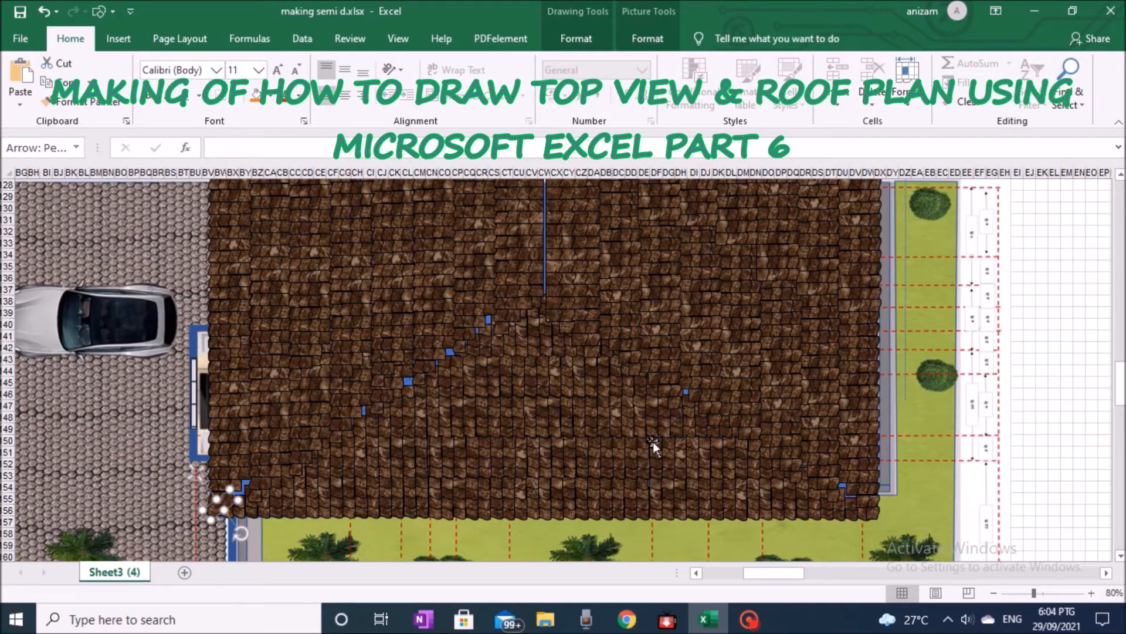
# Step: Place a slanted ridge tile at the lower-left roof corner and repeat it along the left hip up to the apex
pyautogui.moveTo(247, 528); pyautogui.dragTo(236, 493)
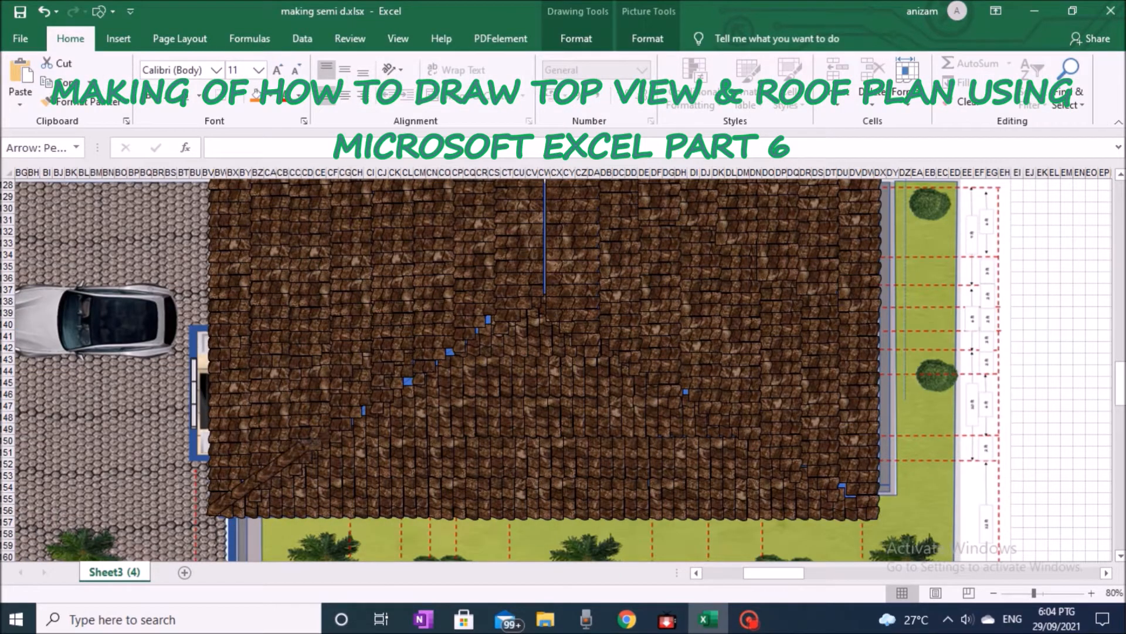
pyautogui.hotkey('ctrl', 'd')
pyautogui.hotkey('ctrl', 'd')
pyautogui.hotkey('ctrl', 'd')
pyautogui.hotkey('ctrl', 'd')
pyautogui.hotkey('ctrl', 'd')
pyautogui.hotkey('ctrl', 'd')
pyautogui.hotkey('ctrl', 'd')
pyautogui.hotkey('ctrl', 'd')
pyautogui.hotkey('ctrl', 'd')
pyautogui.moveTo(423, 540); pyautogui.dragTo(346, 419)
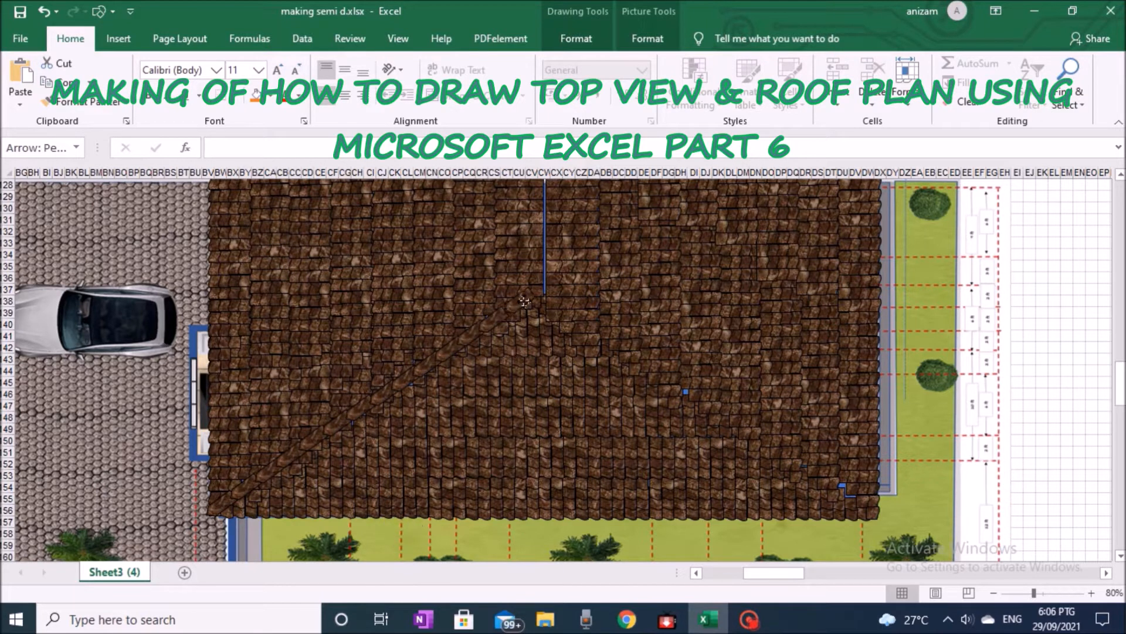
# Step: Place a mirrored copy of the hip tiles on the right hip and run ridge tiles along the vertical ridge
pyautogui.hotkey('ctrl', 'd')
pyautogui.click(647, 38)
pyautogui.moveTo(423, 417); pyautogui.dragTo(766, 422)
pyautogui.hotkey('ctrl', 'd')
pyautogui.moveTo(714, 261); pyautogui.dragTo(833, 326)
pyautogui.moveTo(711, 352); pyautogui.dragTo(539, 220)
pyautogui.press('Escape')
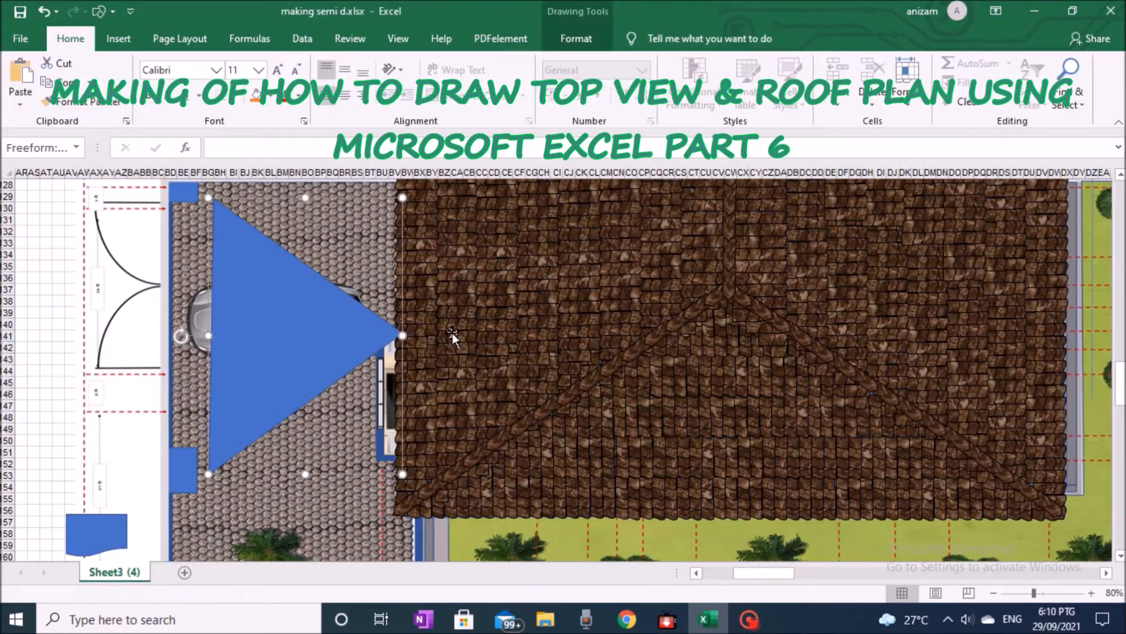
# Step: Draw a freeform shape for the porch roof's lower slope, from the front corner to the main roof
pyautogui.click(118, 38)
pyautogui.click(219, 486)
pyautogui.click(411, 486)
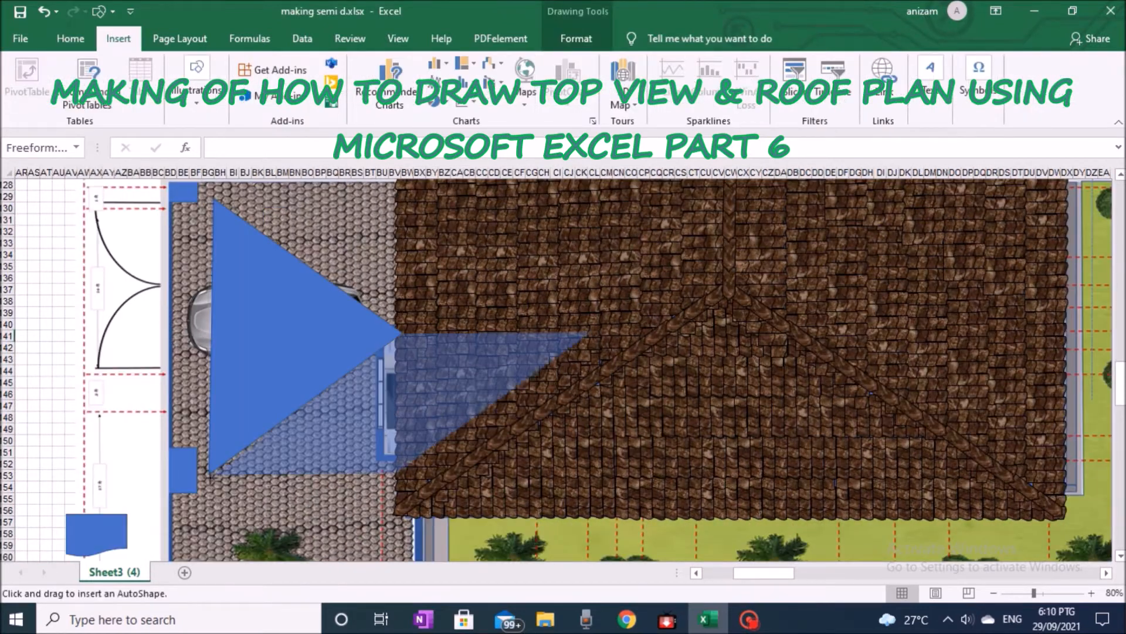
pyautogui.click(607, 342)
pyautogui.click(219, 343)
pyautogui.click(220, 486)
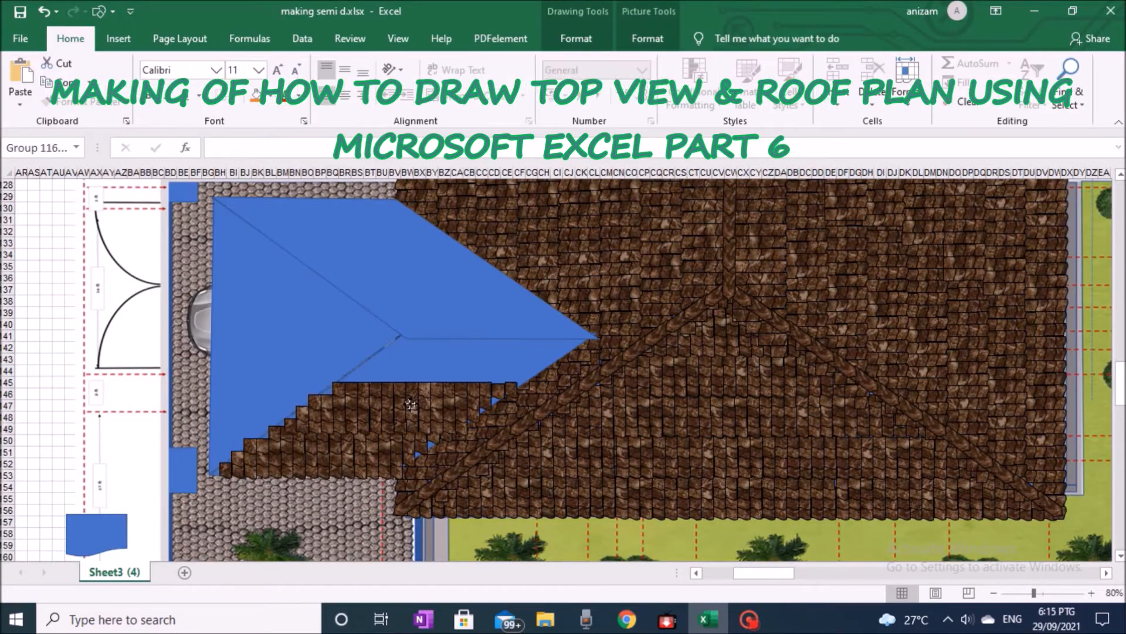
# Step: Duplicate the lower porch slope's tiles and place the copy on the upper porch slope
pyautogui.hotkey('ctrl', 'd')
pyautogui.click(647, 39)
pyautogui.moveTo(364, 372); pyautogui.dragTo(363, 237)
# Step: Fill the porch roof's triangular front slope with copies of the sideways tile columns, from the eave to the tip
pyautogui.click(971, 518)
pyautogui.moveTo(971, 517); pyautogui.dragTo(230, 366)
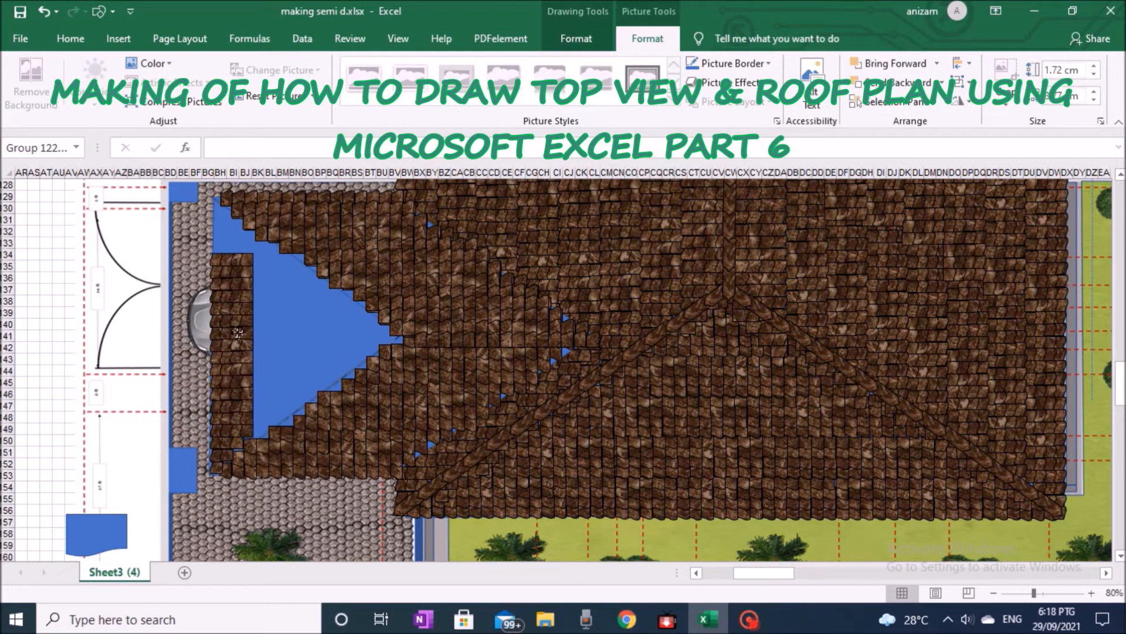
pyautogui.click(495, 502)
pyautogui.hotkey('ctrl', 'd')
pyautogui.moveTo(494, 503); pyautogui.dragTo(232, 302)
pyautogui.hotkey('ctrl', 'd')
pyautogui.moveTo(269, 353); pyautogui.dragTo(305, 332)
pyautogui.click(735, 338)
pyautogui.hotkey('ctrl', 'd')
pyautogui.moveTo(735, 346); pyautogui.dragTo(375, 335)
# Step: Copy a run of hip tiles from the main roof onto the porch roof's lower hip
pyautogui.click(57, 360)
pyautogui.click(627, 356)
pyautogui.hotkey('ctrl', 'd')
pyautogui.moveTo(636, 378); pyautogui.dragTo(426, 333)
# Step: Duplicate the porch's lower hip tiles, flip the copy vertically and place it on the upper hip
pyautogui.click(328, 394)
pyautogui.hotkey('ctrl', 'd')
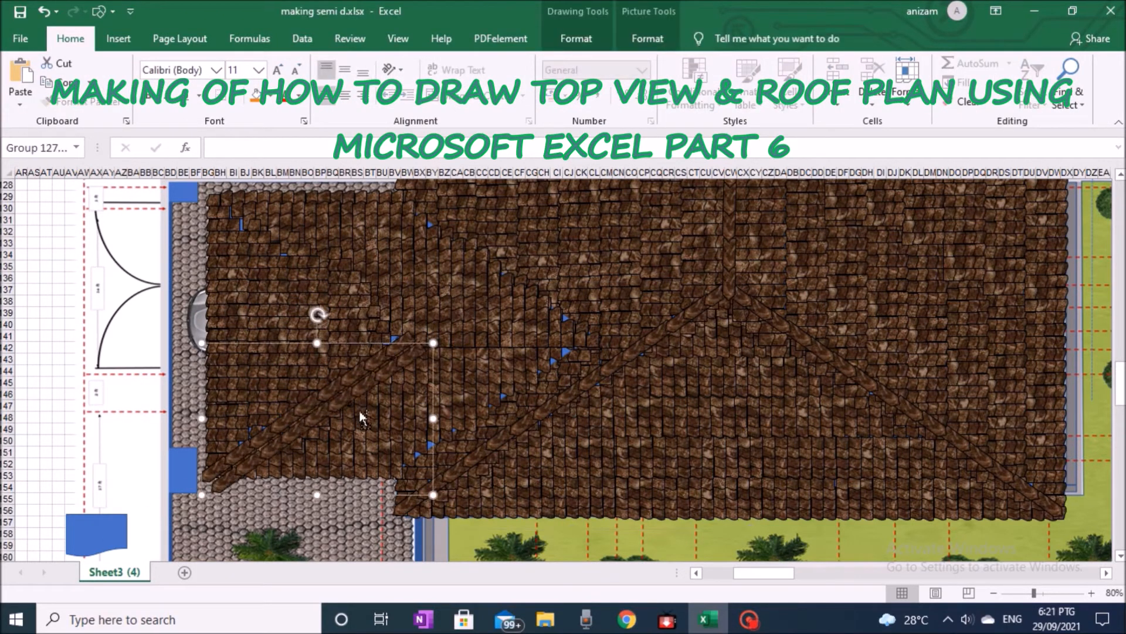
pyautogui.click(647, 39)
pyautogui.click(960, 101)
pyautogui.click(997, 157)
pyautogui.moveTo(352, 441); pyautogui.dragTo(349, 287)
pyautogui.click(729, 252)
pyautogui.moveTo(560, 405); pyautogui.dragTo(568, 341)
pyautogui.click(34, 312)
pyautogui.click(119, 39)
pyautogui.moveTo(29, 240); pyautogui.dragTo(287, 248)
pyautogui.moveTo(157, 216); pyautogui.dragTo(515, 393)
pyautogui.moveTo(609, 328)
pyautogui.mouseDown()
pyautogui.moveTo(577, 348)
pyautogui.moveTo(598, 337)
pyautogui.mouseUp()
pyautogui.click(610, 338)
pyautogui.click(420, 460)
pyautogui.click(268, 96)
pyautogui.hotkey('ctrl', 'd')
pyautogui.click(576, 39)
pyautogui.moveTo(530, 448); pyautogui.dragTo(513, 288)
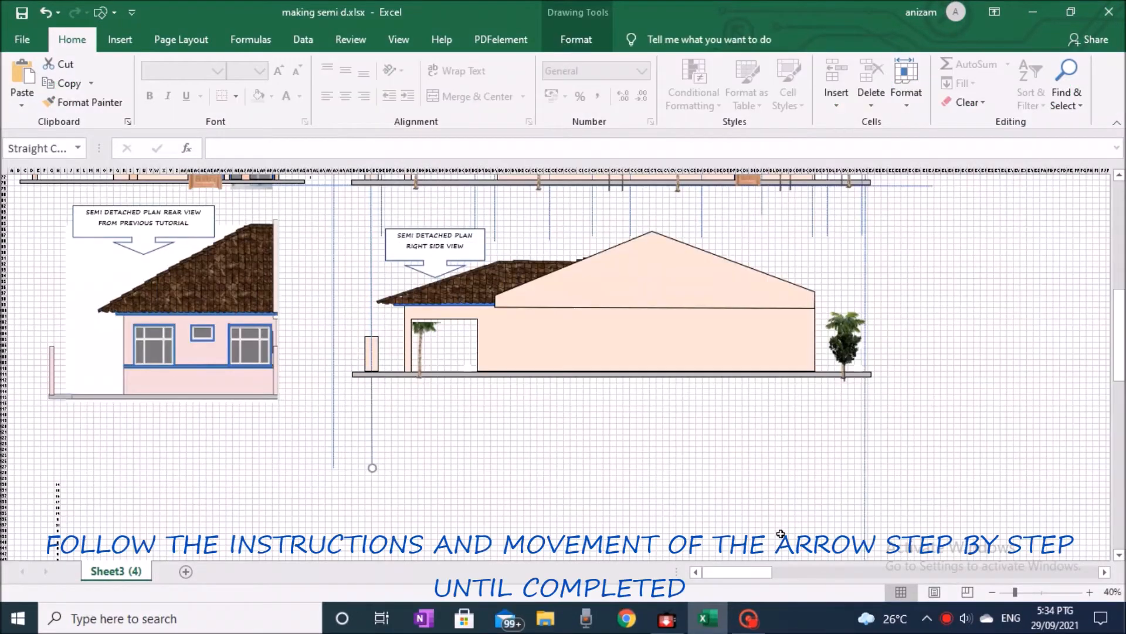
# Step: Place a copy of the floor plan picture below the right side view, aligned with the guide lines
pyautogui.scroll(10, 780, 534)
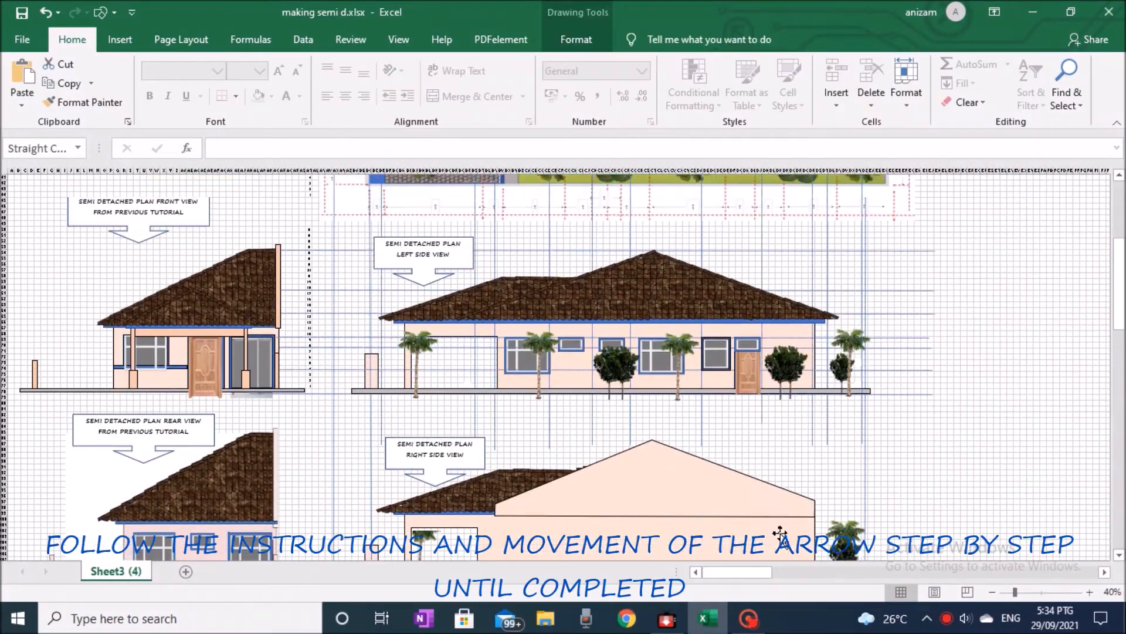
pyautogui.scroll(5, 780, 534)
pyautogui.moveTo(613, 334); pyautogui.dragTo(651, 556)
pyautogui.scroll(-10, 742, 460)
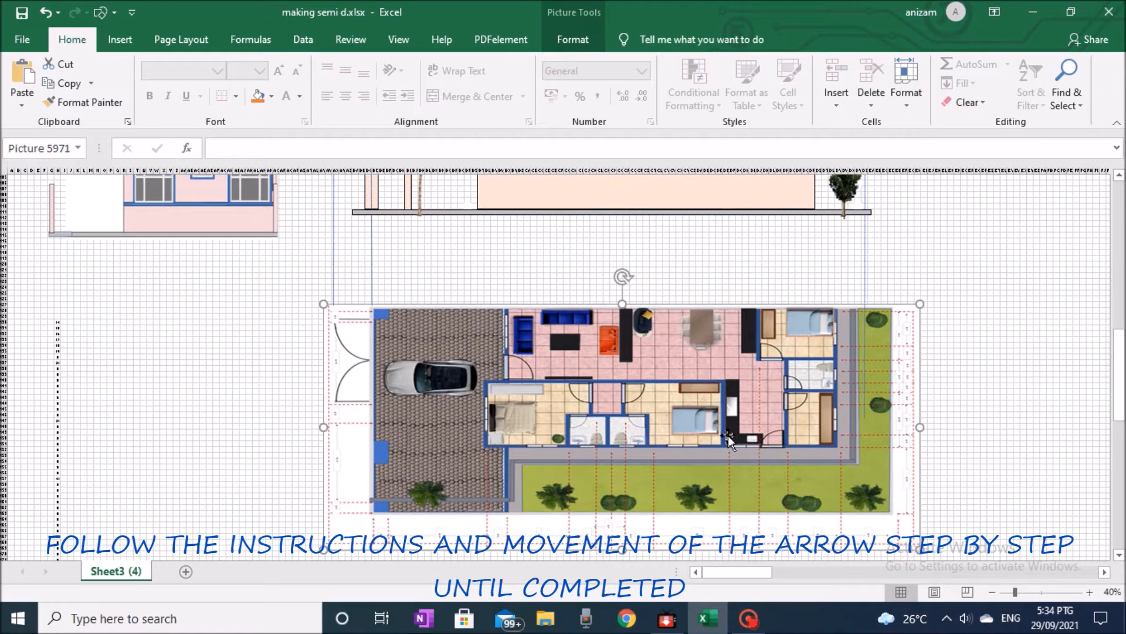
# Step: Draw a freeform roof slope over the right half of the floor plan, from the ridge to the rear eave corner
pyautogui.click(120, 40)
pyautogui.click(197, 100)
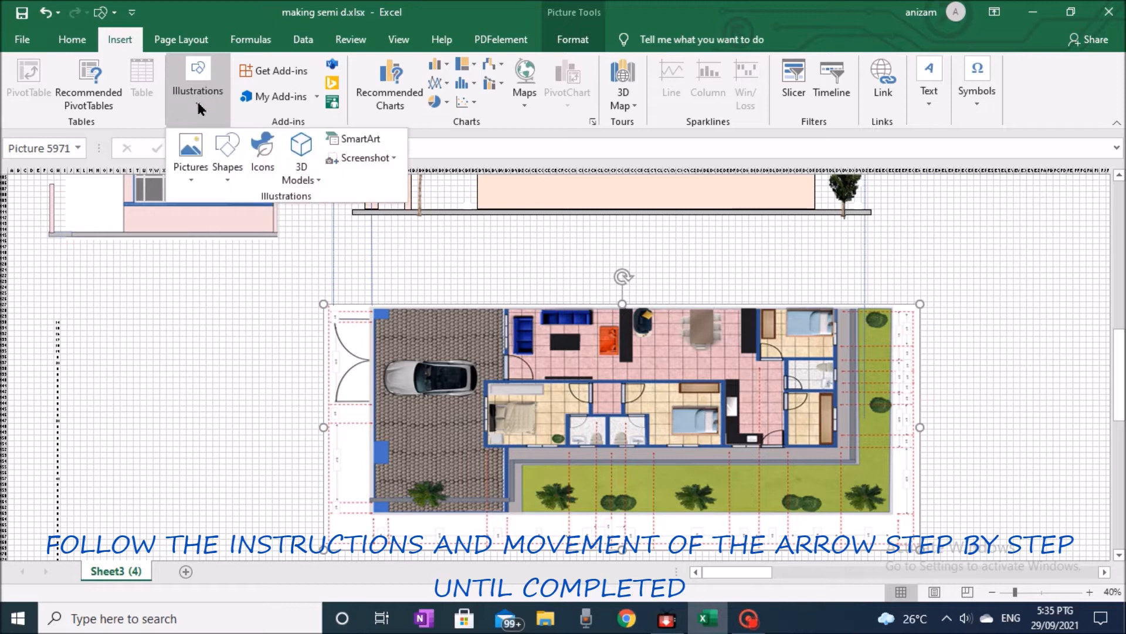
pyautogui.click(229, 165)
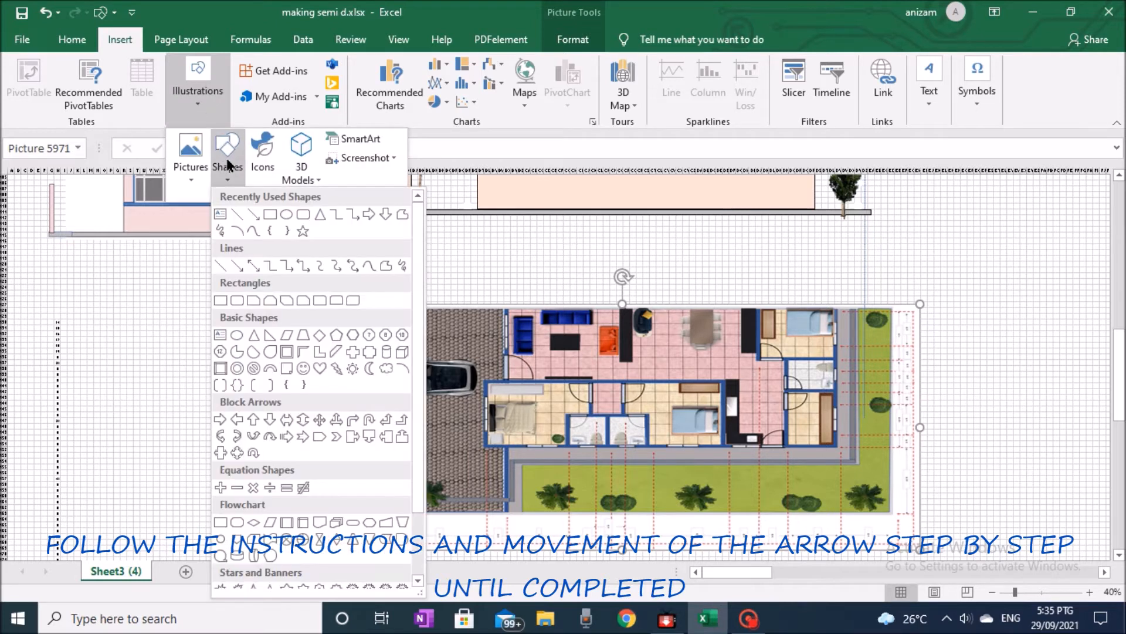
pyautogui.click(402, 212)
pyautogui.scroll(5, 695, 323)
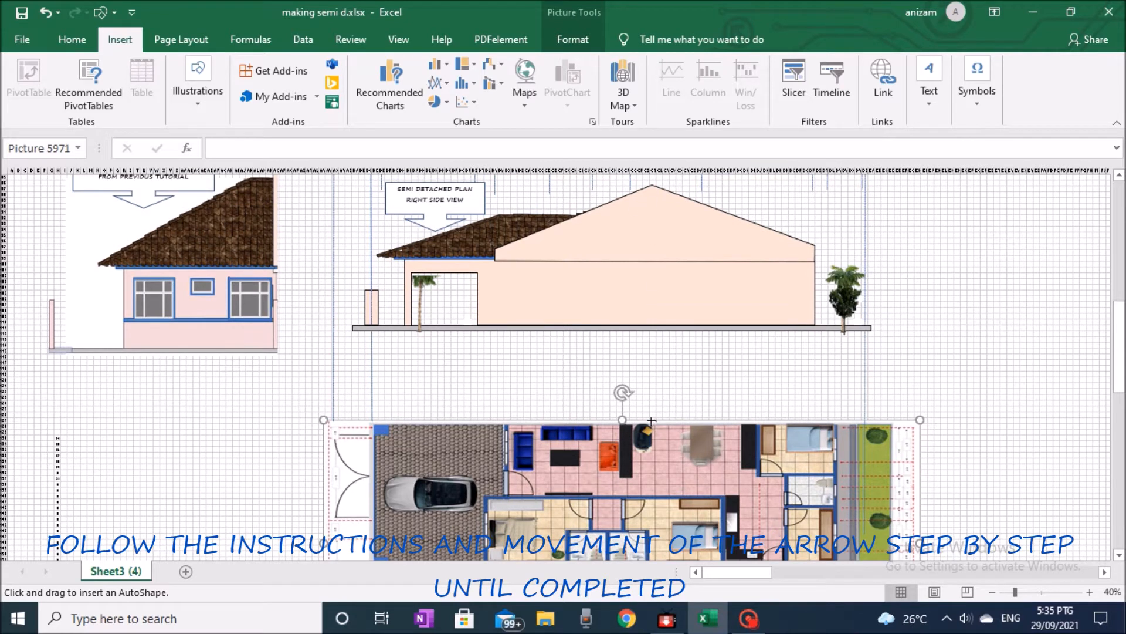
pyautogui.scroll(-3, 648, 419)
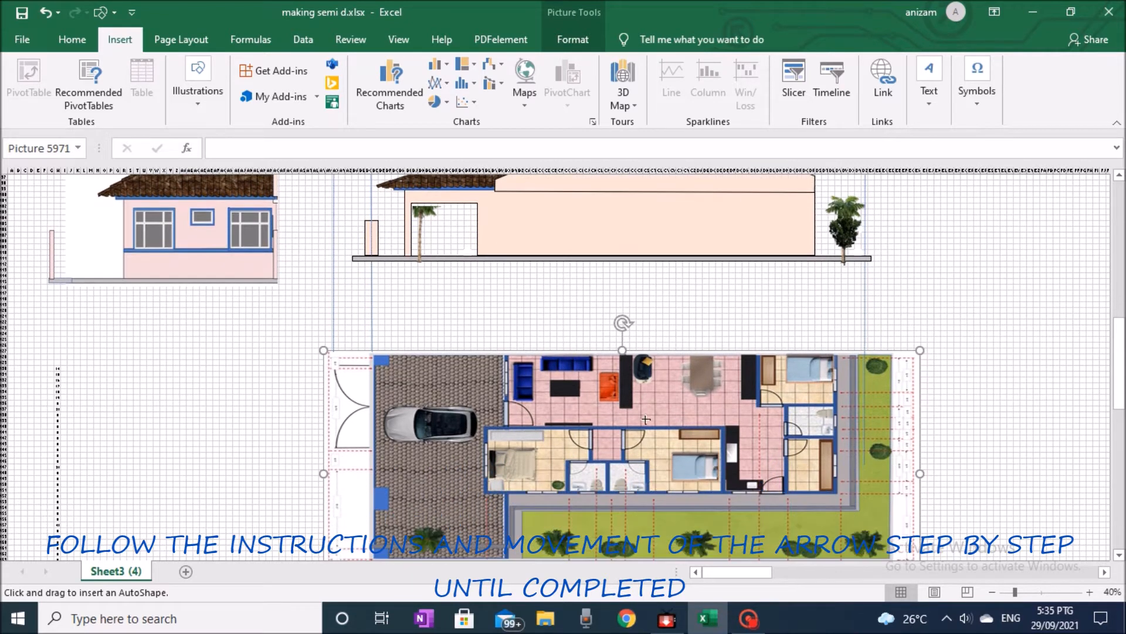
pyautogui.click(645, 351)
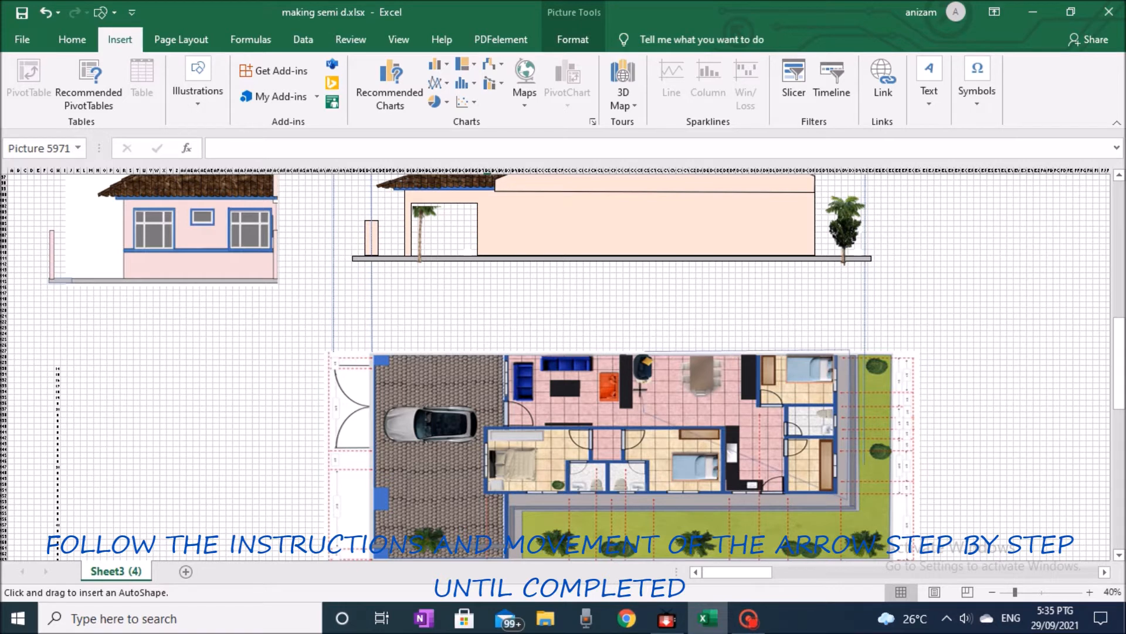
pyautogui.click(644, 352)
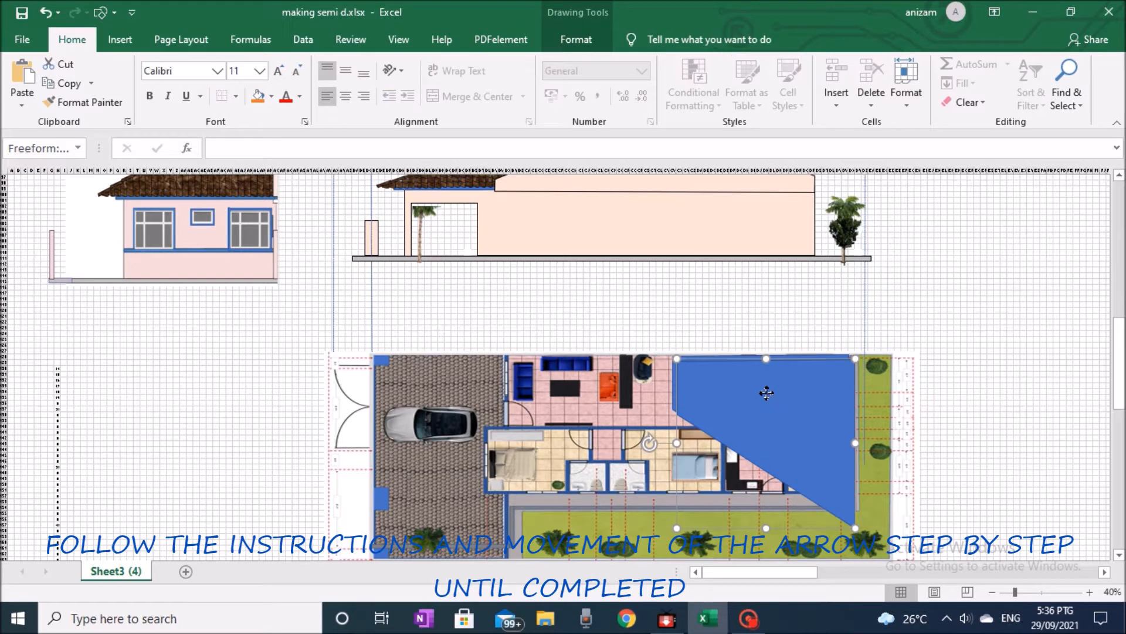
# Step: Flip the duplicate roof slope horizontally and place it on the left side against the shared ridge
pyautogui.click(576, 40)
pyautogui.click(933, 105)
pyautogui.click(921, 182)
pyautogui.moveTo(804, 387); pyautogui.dragTo(610, 394)
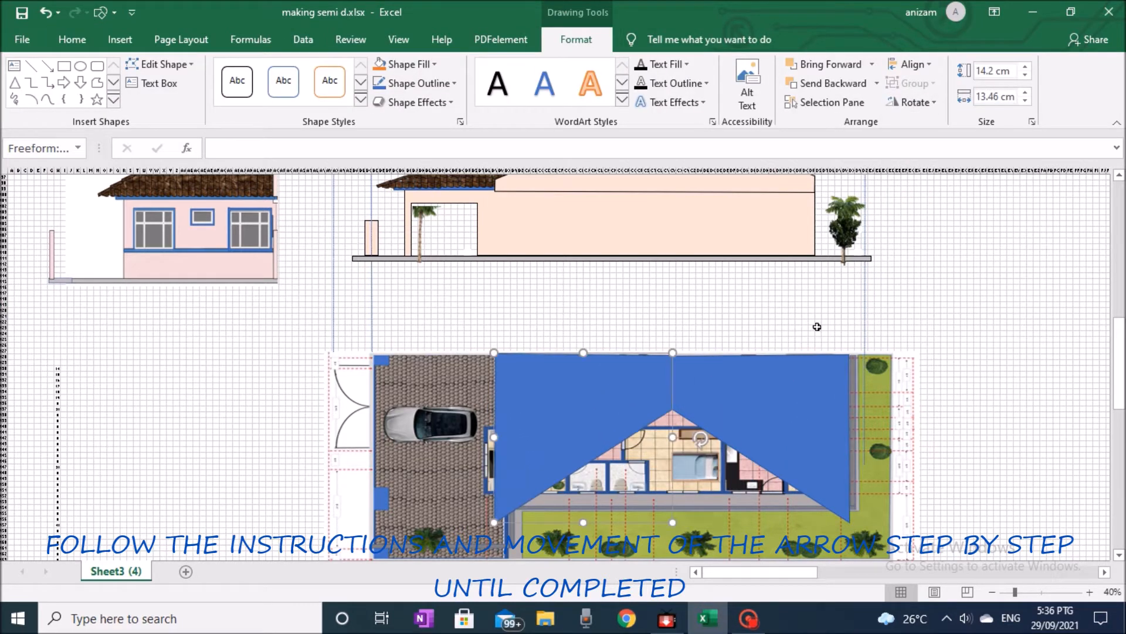
pyautogui.click(918, 305)
# Step: Draw a freeform triangle filling the gap between the two roof slopes, from both eave corners to the ridge end
pyautogui.click(130, 39)
pyautogui.click(196, 99)
pyautogui.click(231, 165)
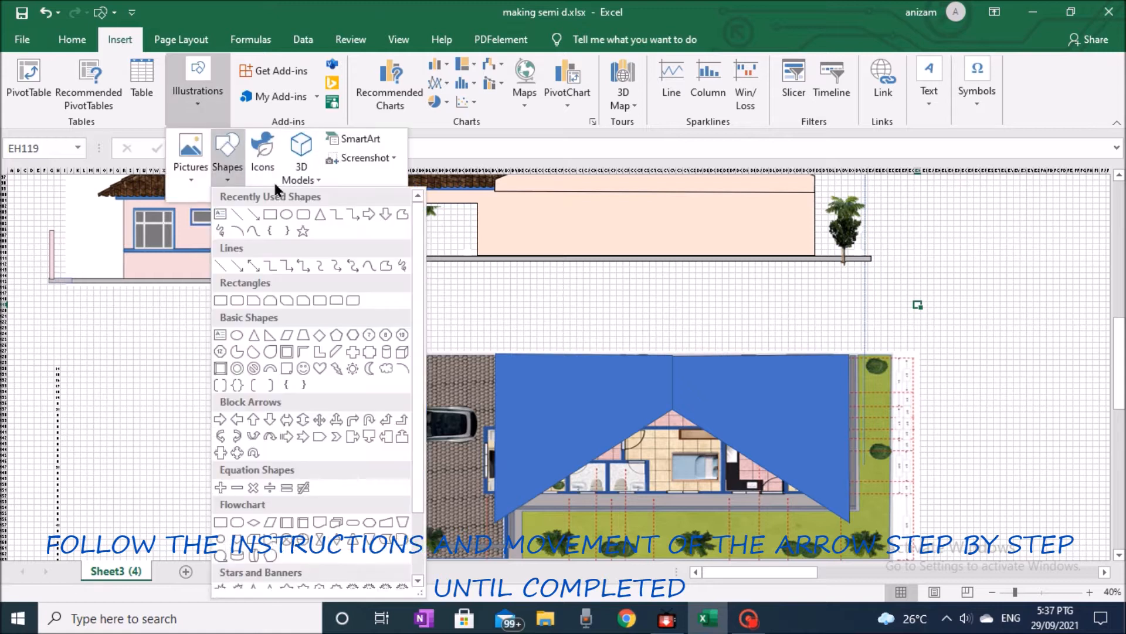
pyautogui.click(402, 215)
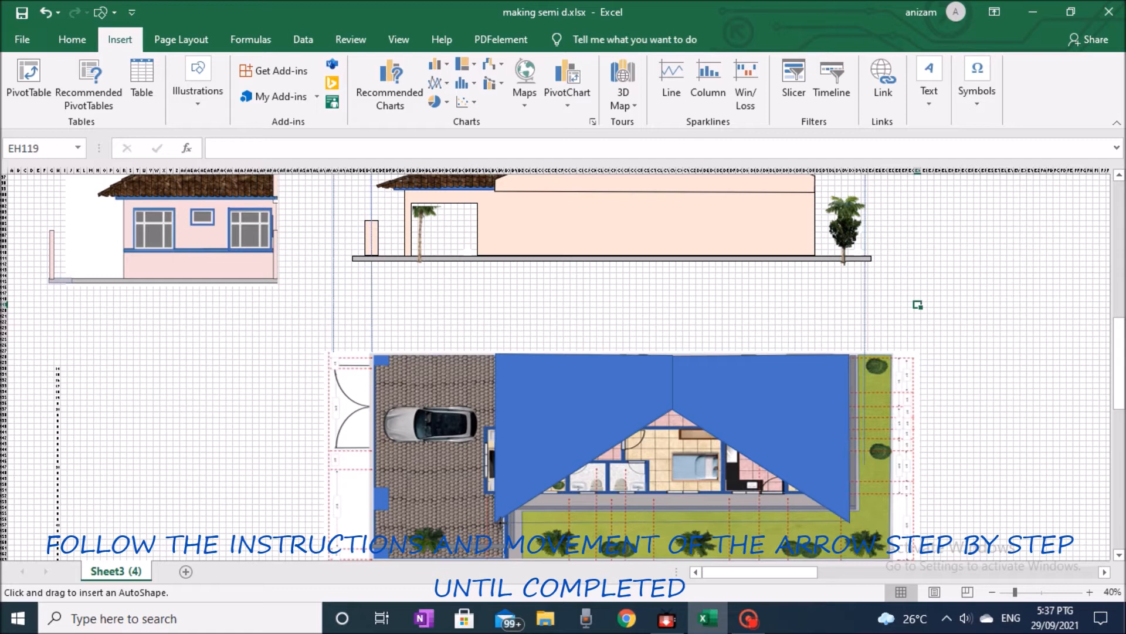
pyautogui.click(496, 521)
pyautogui.click(1100, 416)
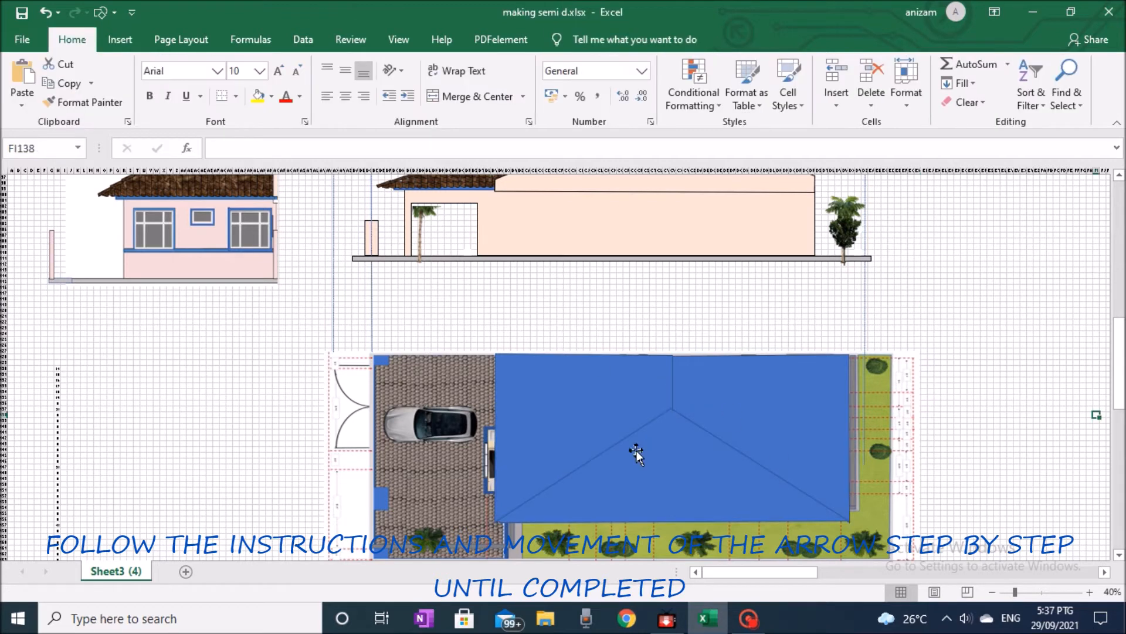
# Step: Copy a roof tile group from the left side view and place it on the lower eave of the roof plan
pyautogui.scroll(20, 631, 284)
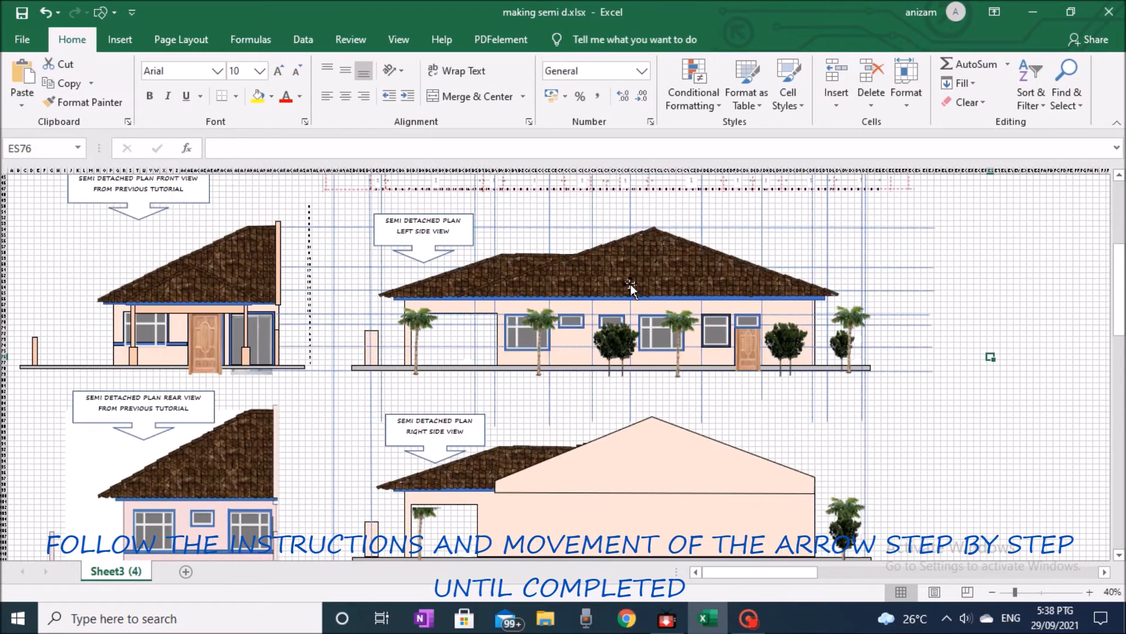
pyautogui.click(631, 285)
pyautogui.rightClick(631, 286)
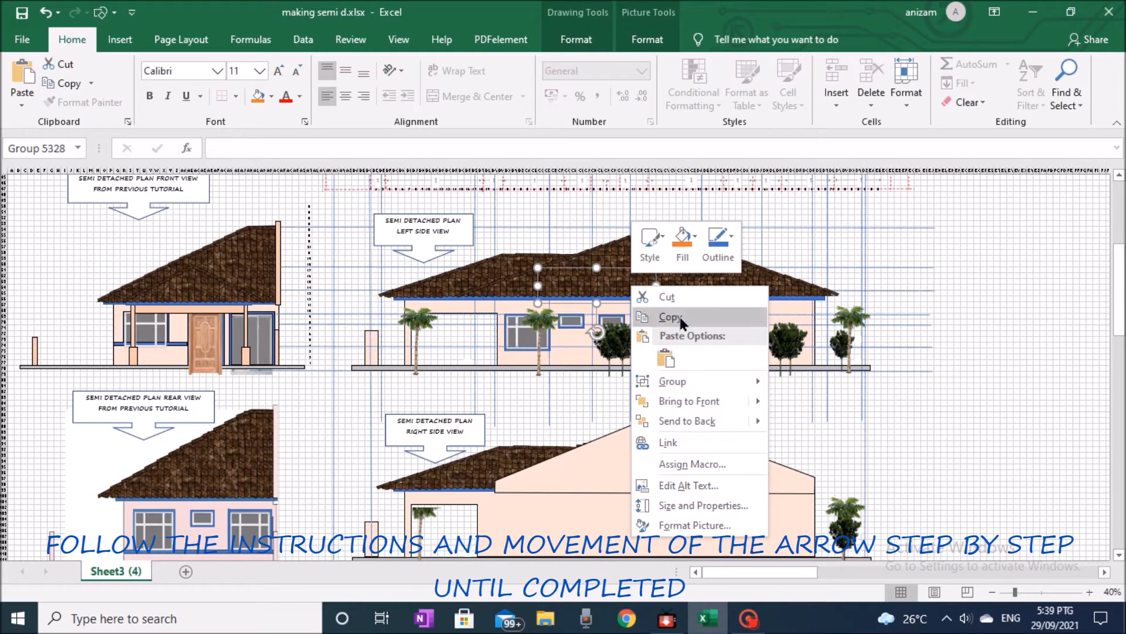
pyautogui.scroll(-15, 679, 319)
pyautogui.rightClick(640, 335)
pyautogui.click(702, 299)
pyautogui.click(812, 322)
pyautogui.scroll(-1, 732, 335)
pyautogui.scroll(-2, 732, 336)
pyautogui.moveTo(698, 224); pyautogui.dragTo(586, 418)
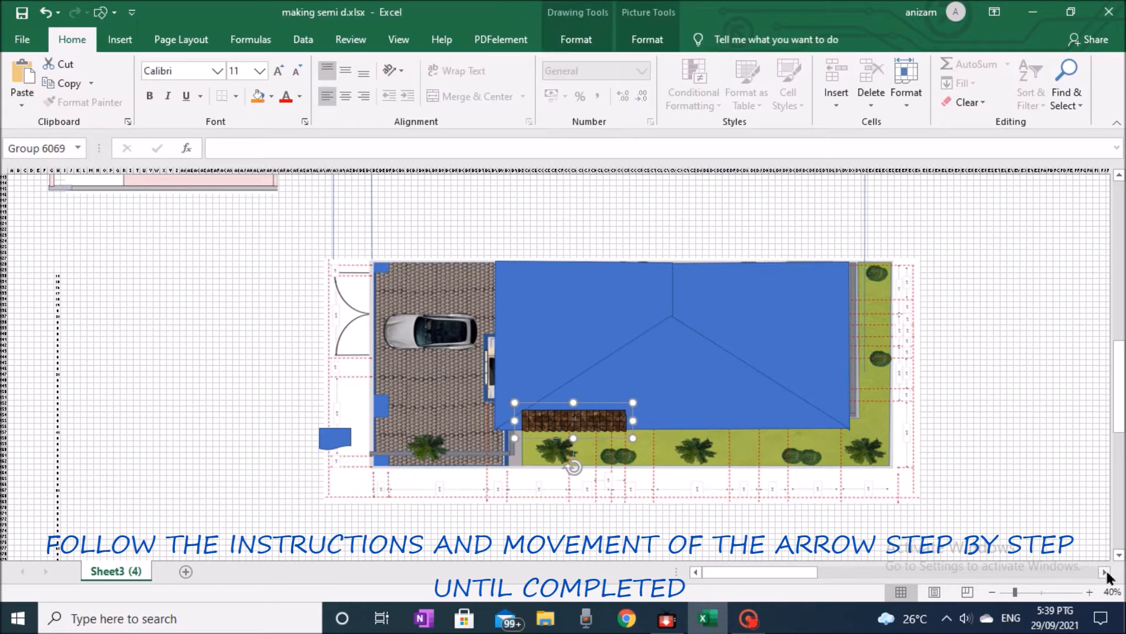
# Step: Paste more tile groups end to end to extend the tile row along the whole lower eave
pyautogui.click(1089, 592)
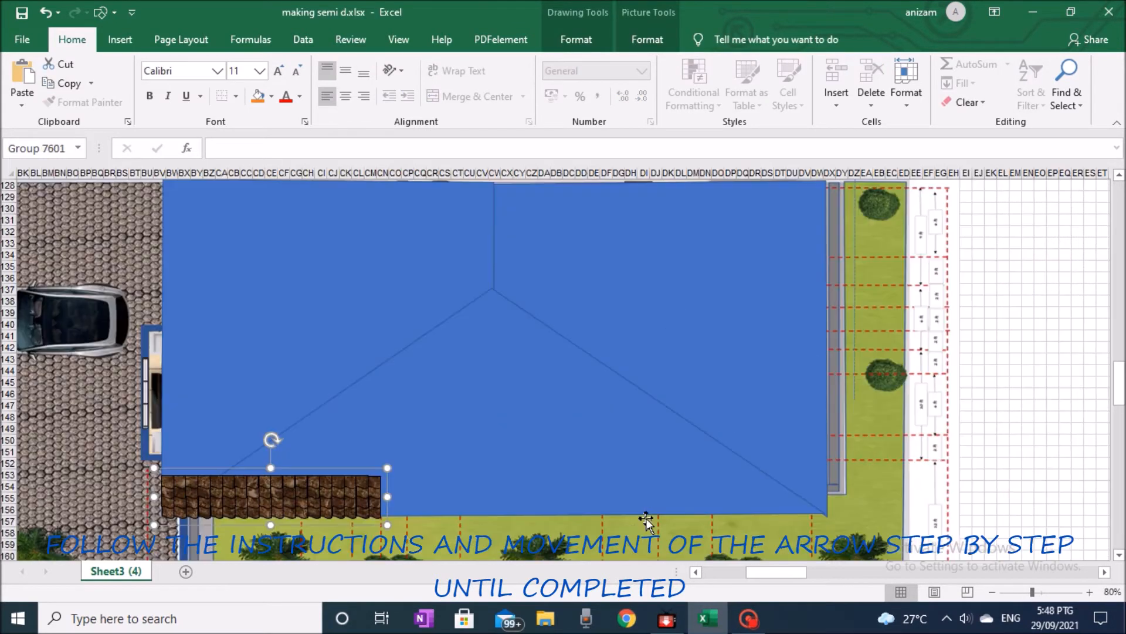
pyautogui.hotkey('ctrl', 'v')
pyautogui.moveTo(284, 515); pyautogui.dragTo(631, 503)
pyautogui.hotkey('ctrl', 'v')
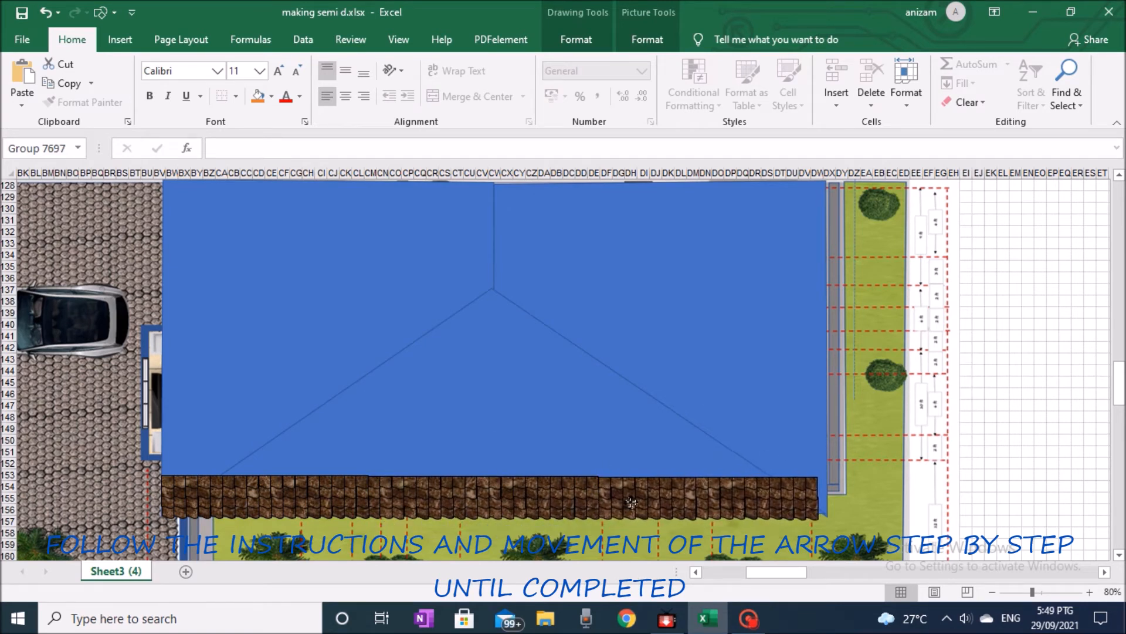
# Step: Delete the corner tiles at both ends of the eave tile row so the ends step along the hip lines
pyautogui.click(163, 478)
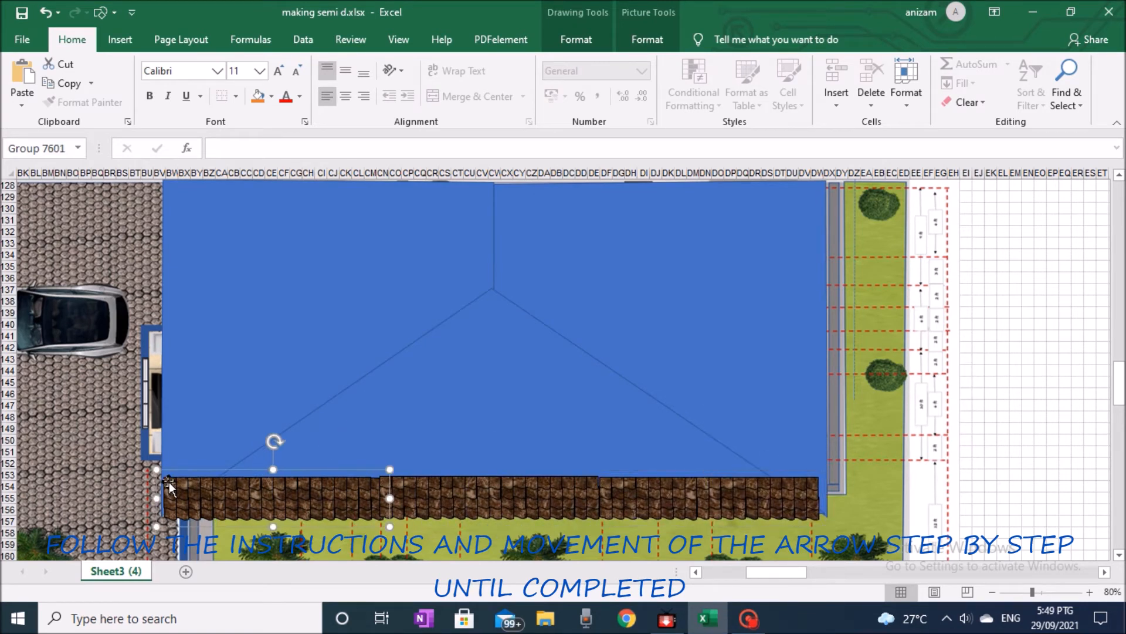
pyautogui.click(166, 481)
pyautogui.moveTo(176, 481); pyautogui.dragTo(203, 483)
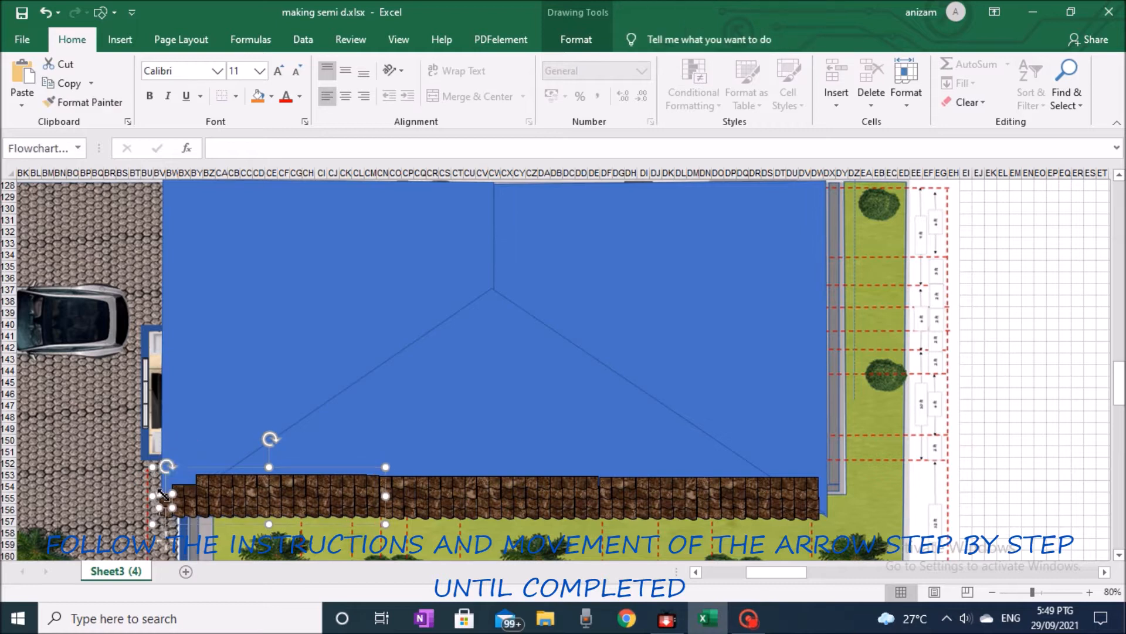
pyautogui.press('Delete')
pyautogui.click(167, 509)
pyautogui.press('Delete')
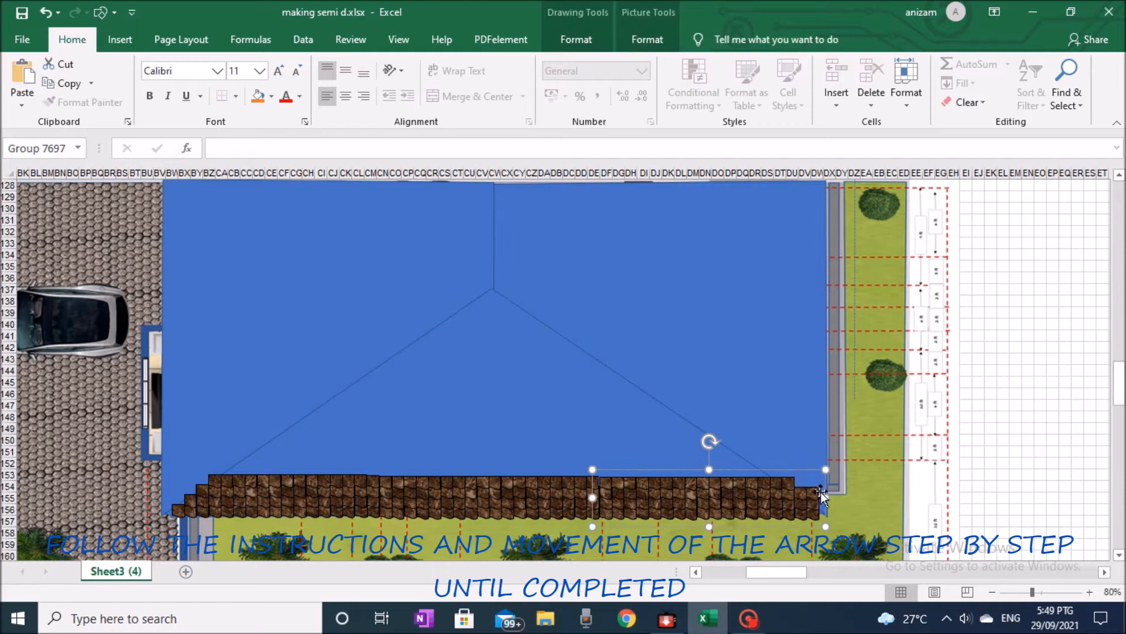
# Step: Duplicate the eave tile groups and place them directly above to form a second tile band between the two hip lines
pyautogui.click(259, 492)
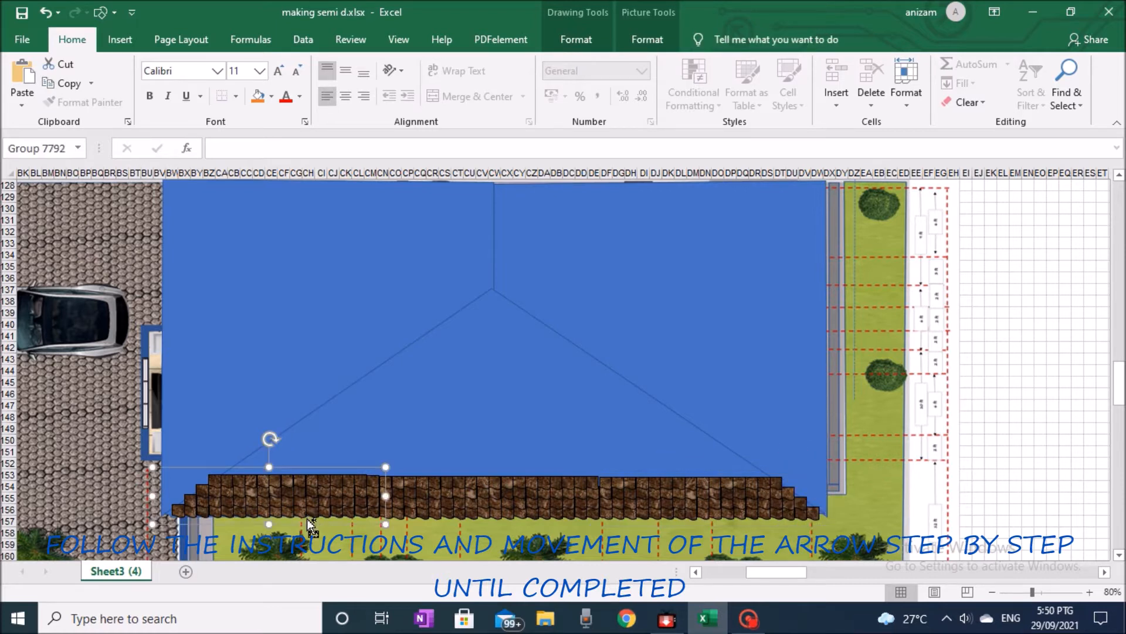
pyautogui.moveTo(308, 518); pyautogui.dragTo(351, 466)
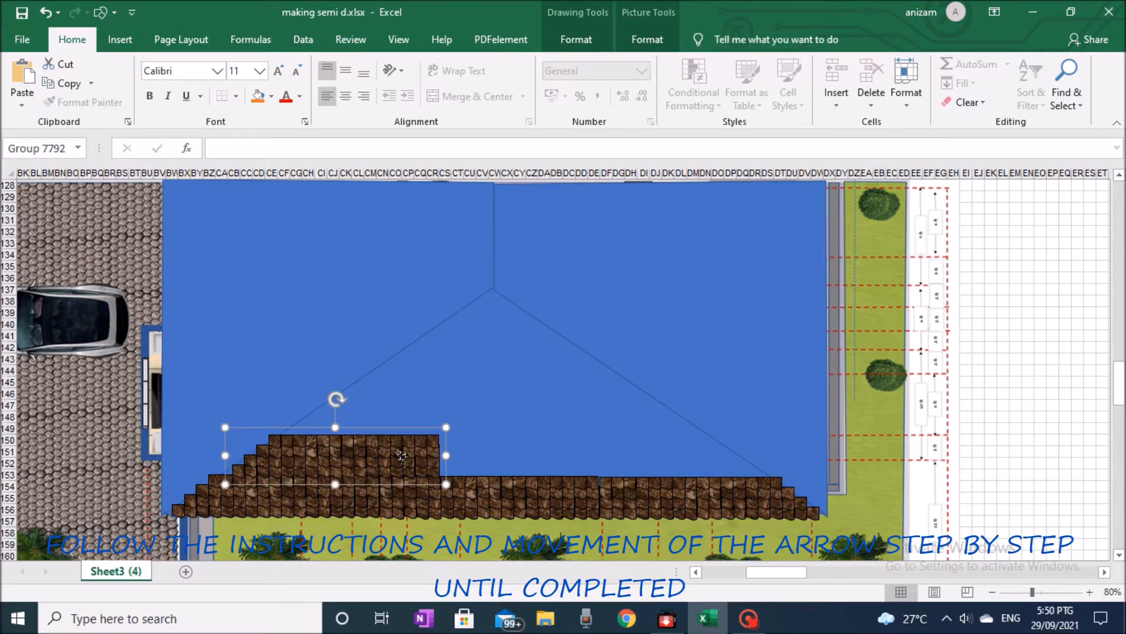
pyautogui.press('Tab')
pyautogui.click(47, 16)
pyautogui.click(704, 505)
pyautogui.hotkey('ctrl', 'd')
pyautogui.moveTo(734, 508); pyautogui.dragTo(663, 458)
pyautogui.click(488, 509)
pyautogui.hotkey('ctrl', 'd')
pyautogui.moveTo(512, 519); pyautogui.dragTo(502, 468)
pyautogui.click(511, 505)
# Step: Duplicate the second-band tile groups upward to build a third tile band across the triangular slope and start the one above
pyautogui.click(333, 454)
pyautogui.hotkey('ctrl', 'd')
pyautogui.moveTo(354, 463); pyautogui.dragTo(395, 420)
pyautogui.click(658, 456)
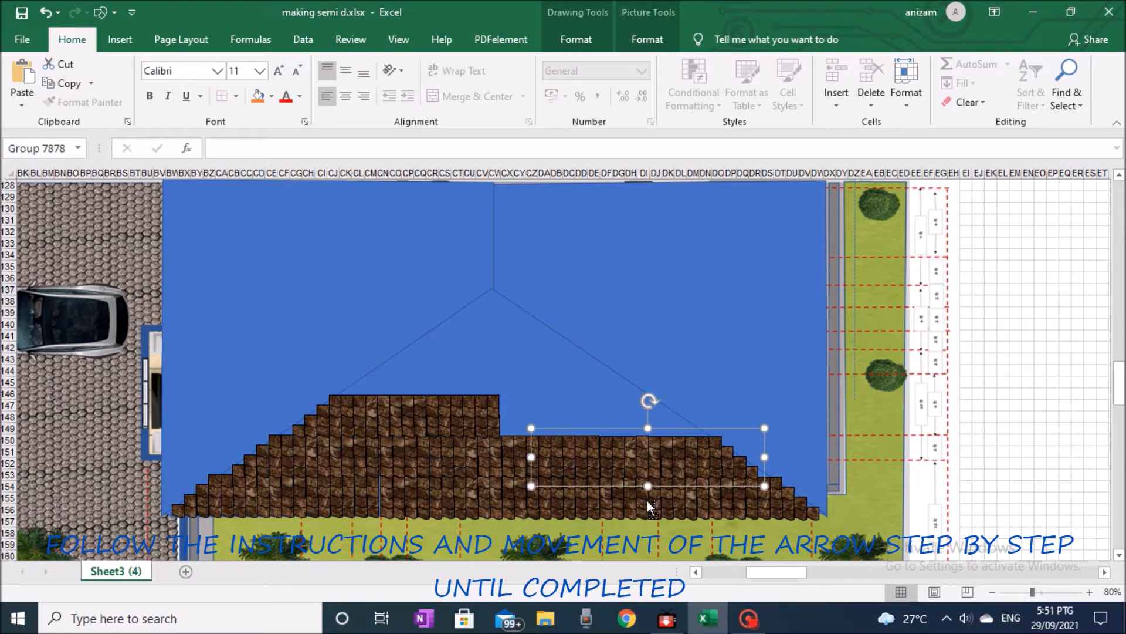
pyautogui.hotkey('ctrl', 'd')
pyautogui.moveTo(675, 467); pyautogui.dragTo(611, 428)
pyautogui.click(433, 437)
pyautogui.hotkey('ctrl', 'd')
pyautogui.moveTo(449, 444); pyautogui.dragTo(486, 395)
# Step: Duplicate another tile group and position the copies to cover the triangular slope up to its apex
pyautogui.click(590, 435)
pyautogui.hotkey('ctrl', 'd')
pyautogui.moveTo(602, 439); pyautogui.dragTo(503, 339)
pyautogui.hotkey('ctrl', 'd')
pyautogui.click(409, 321)
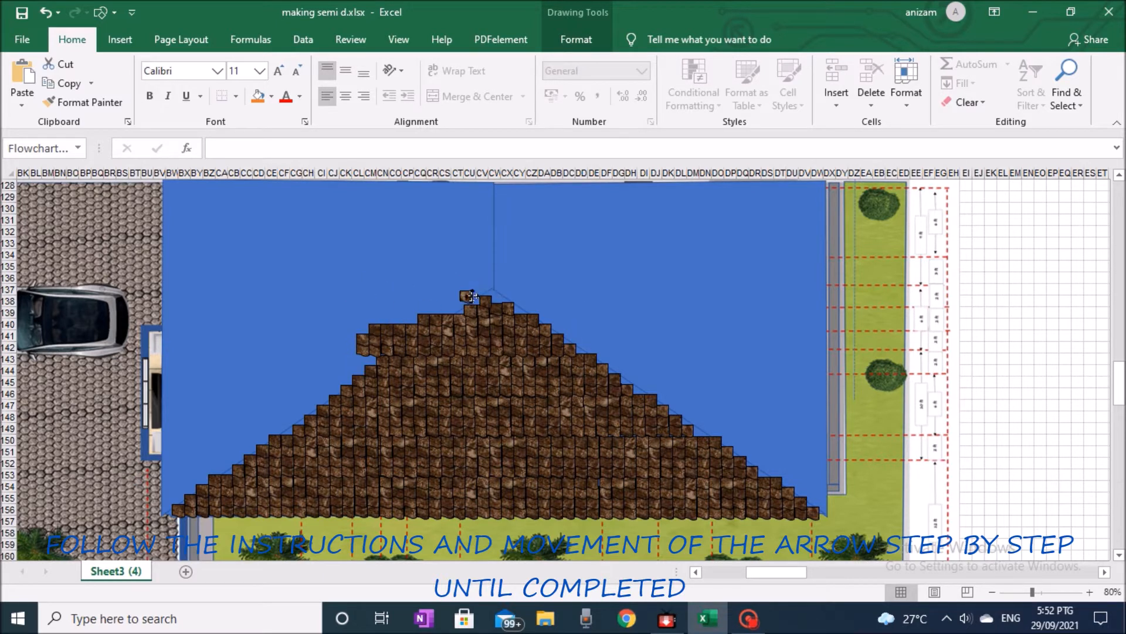
# Step: Delete the tiles of the top groups that stick out beyond the left hip line
pyautogui.click(359, 351)
pyautogui.click(385, 337)
pyautogui.press('Delete')
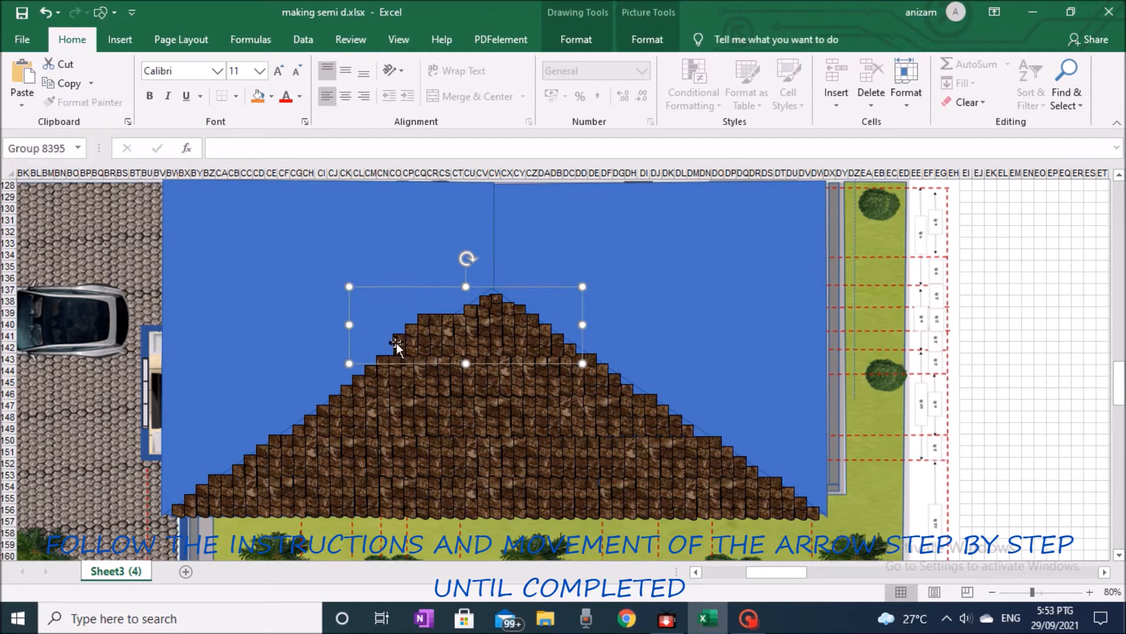
pyautogui.click(380, 359)
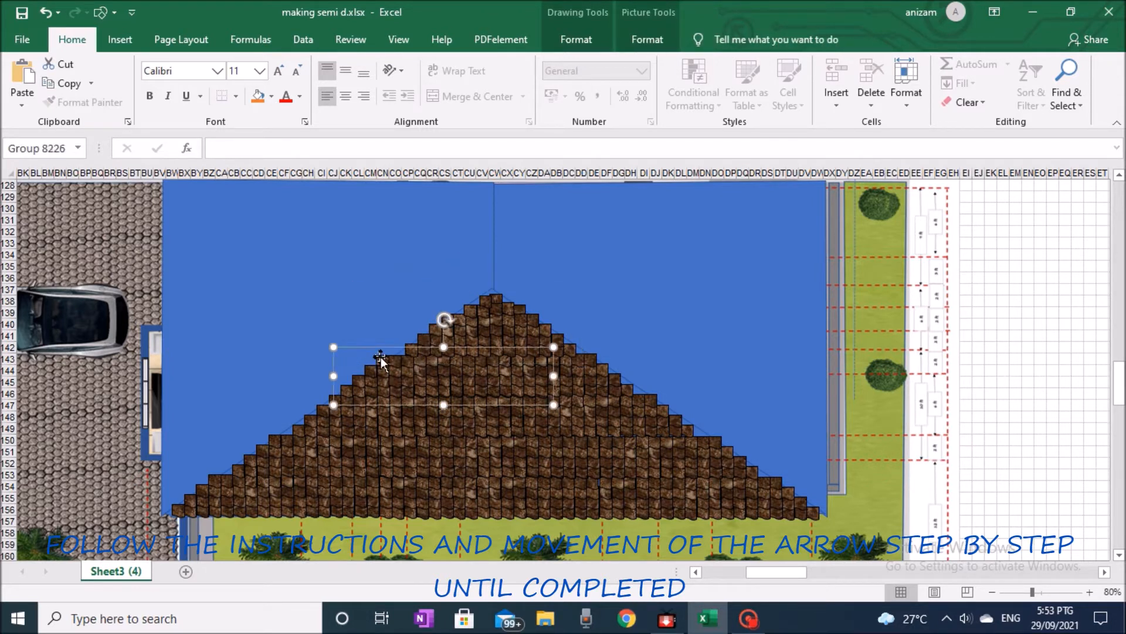
pyautogui.hotkey('ctrl', 'z')
pyautogui.scroll(-1, 358, 342)
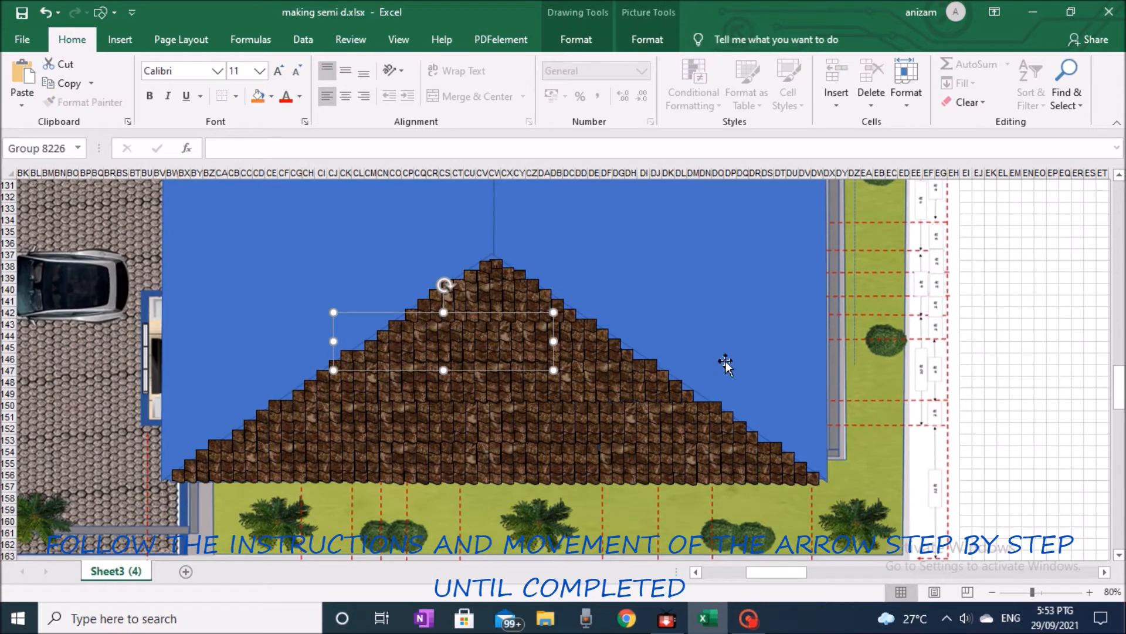
# Step: Duplicate an eave tile group, move it onto the right roof slope, and rotate it left 90°
pyautogui.click(717, 408)
pyautogui.scroll(1, 616, 301)
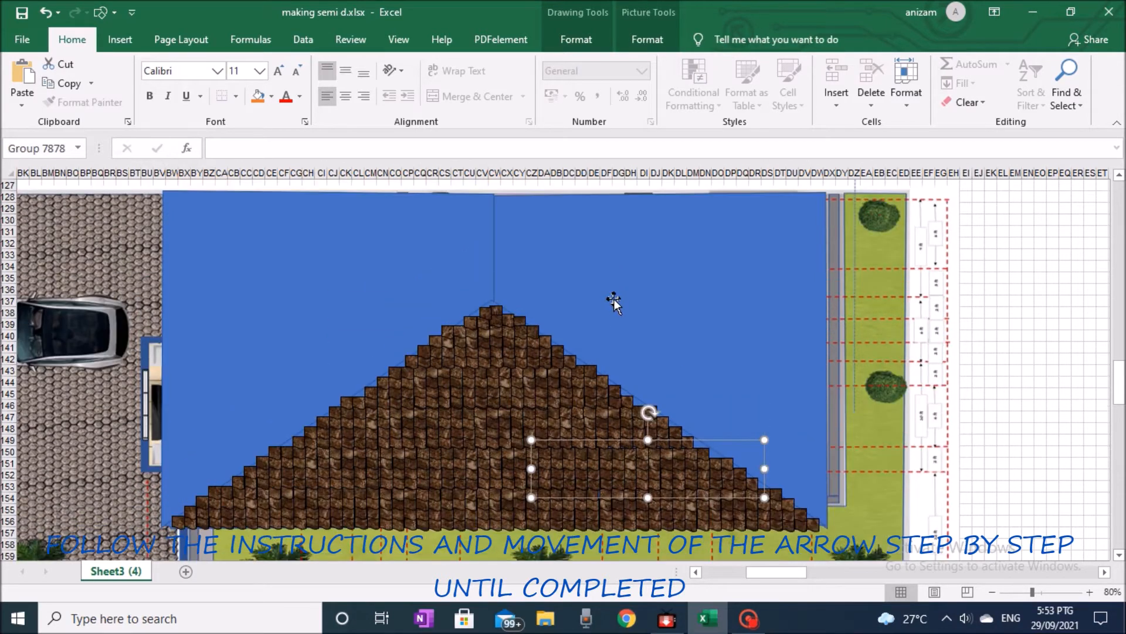
pyautogui.click(258, 516)
pyautogui.hotkey('ctrl', 'd')
pyautogui.moveTo(259, 515); pyautogui.dragTo(751, 351)
pyautogui.click(648, 40)
pyautogui.click(960, 102)
pyautogui.click(960, 143)
# Step: Duplicate the rotated tile group side by side across the right slope, stepping along the hip from the outer eave to the ridge
pyautogui.hotkey('ctrl', 'd')
pyautogui.click(773, 494)
pyautogui.moveTo(774, 504); pyautogui.dragTo(735, 364)
pyautogui.click(773, 378)
pyautogui.click(772, 371)
pyautogui.click(774, 376)
pyautogui.hotkey('ctrl', 'd')
pyautogui.hotkey('ctrl', 'd')
pyautogui.moveTo(745, 372); pyautogui.dragTo(565, 255)
pyautogui.hotkey('ctrl', 'd')
pyautogui.hotkey('ctrl', 'd')
pyautogui.hotkey('ctrl', 'd')
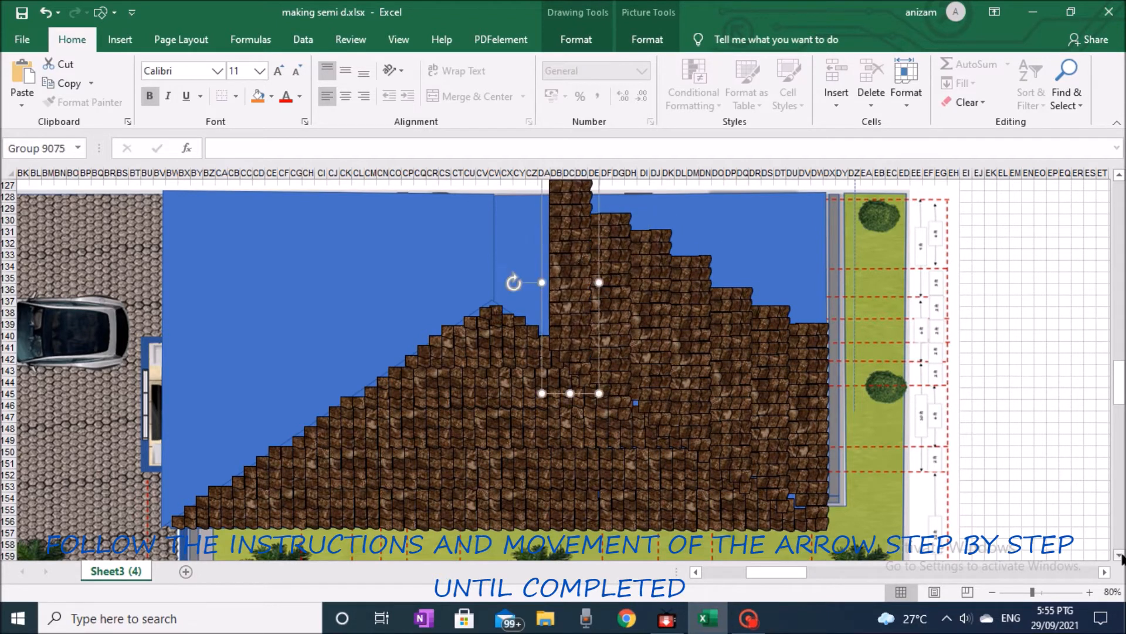
pyautogui.click(1119, 554)
pyautogui.hotkey('ctrl', 'd')
pyautogui.moveTo(588, 295); pyautogui.dragTo(526, 271)
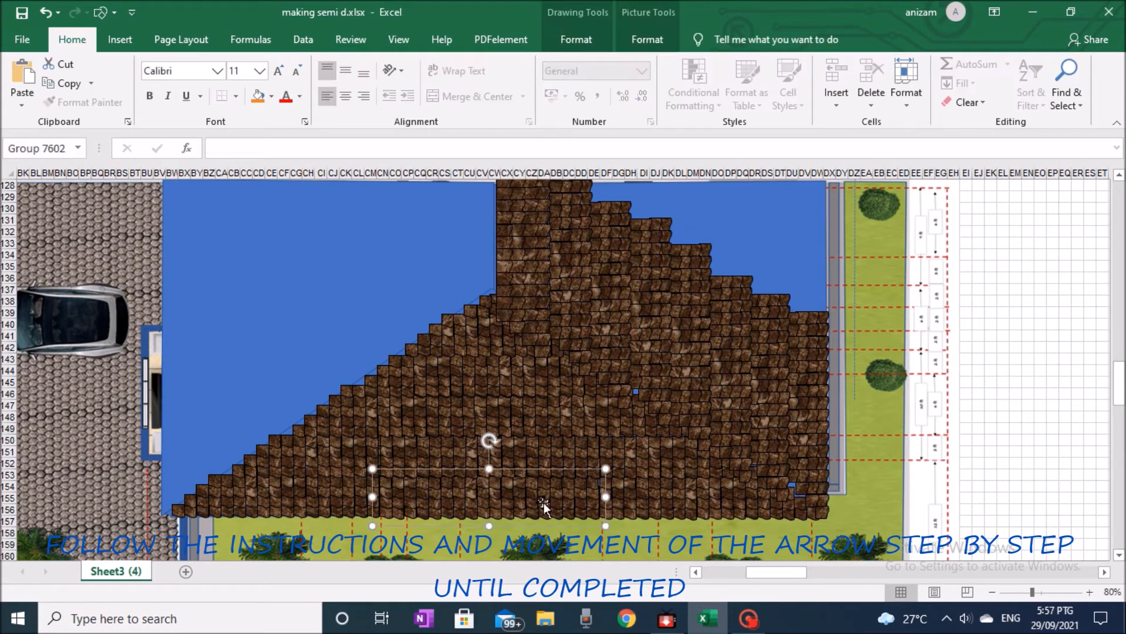
# Step: Duplicate a full eave tile group, rotate it left 90°, and fill the uncovered upper part of the right slope with copies
pyautogui.hotkey('ctrl', 'd')
pyautogui.click(648, 39)
pyautogui.click(960, 102)
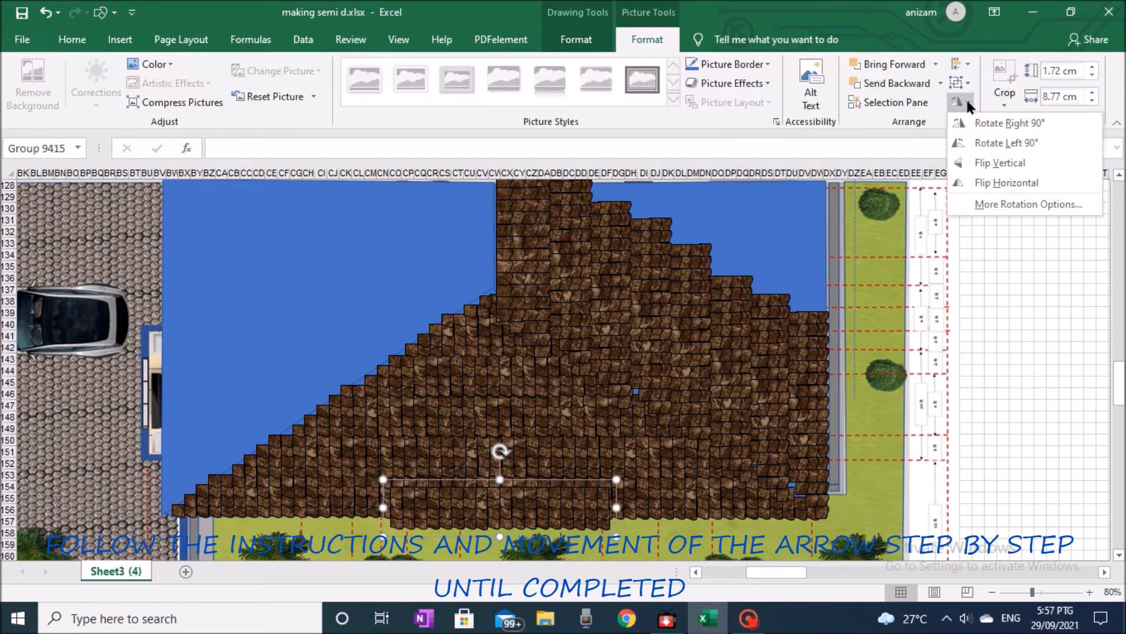
pyautogui.click(976, 143)
pyautogui.moveTo(510, 423); pyautogui.dragTo(613, 206)
pyautogui.hotkey('ctrl', 'd')
pyautogui.hotkey('ctrl', 'd')
pyautogui.click(1027, 369)
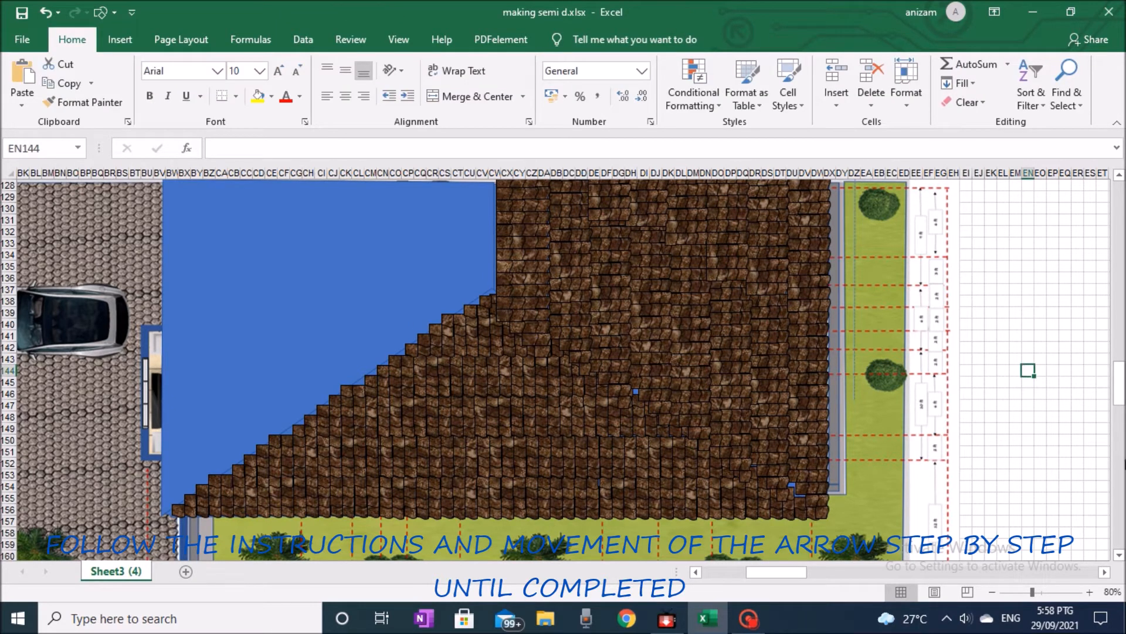
# Step: Paste a copy of a tile group, rotate it 90°, and place it on the left roof slope
pyautogui.click(756, 508)
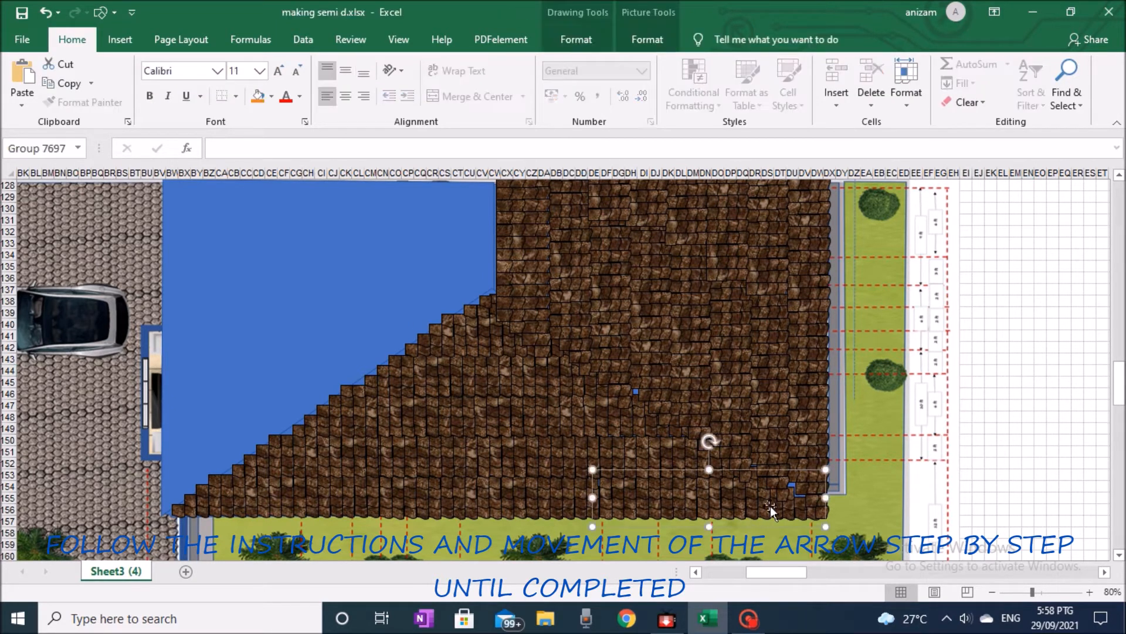
pyautogui.hotkey('ctrl', 'v')
pyautogui.click(647, 40)
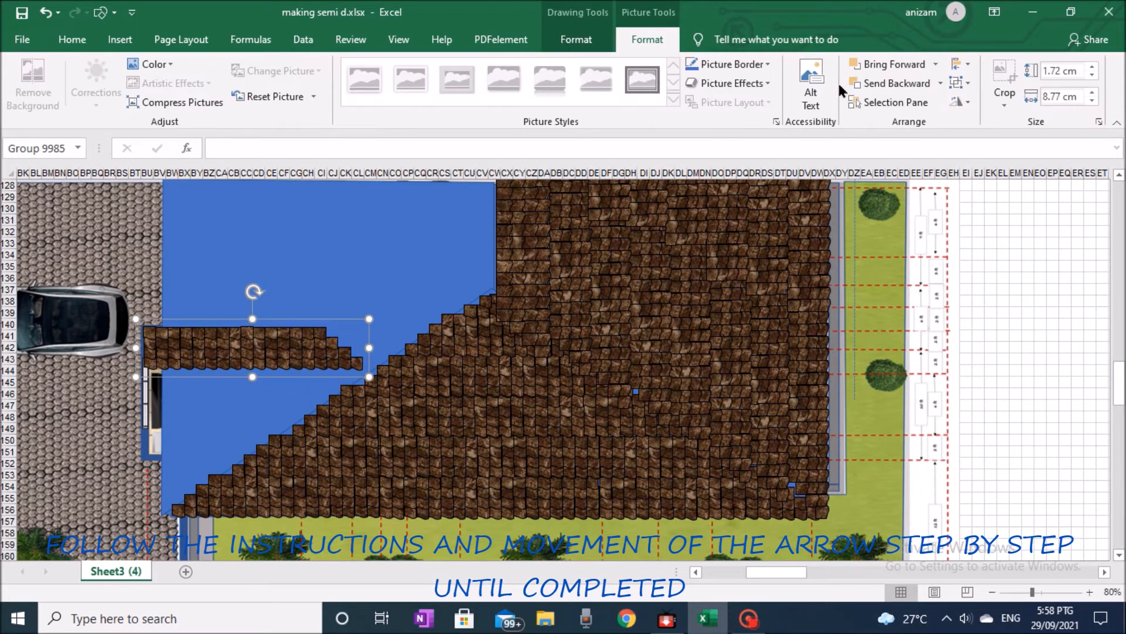
pyautogui.click(967, 103)
pyautogui.click(1004, 143)
pyautogui.moveTo(258, 319); pyautogui.dragTo(193, 251)
# Step: Duplicate the rotated tile groups side by side until the whole left roof slope is covered
pyautogui.hotkey('ctrl', 'd')
pyautogui.moveTo(191, 250); pyautogui.dragTo(500, 224)
pyautogui.hotkey('ctrl', 'd')
pyautogui.hotkey('ctrl', 'd')
pyautogui.hotkey('ctrl', 'd')
pyautogui.hotkey('ctrl', 'd')
pyautogui.hotkey('ctrl', 'd')
pyautogui.hotkey('ctrl', 'd')
pyautogui.hotkey('ctrl', 'd')
pyautogui.hotkey('ctrl', 'd')
pyautogui.click(1008, 382)
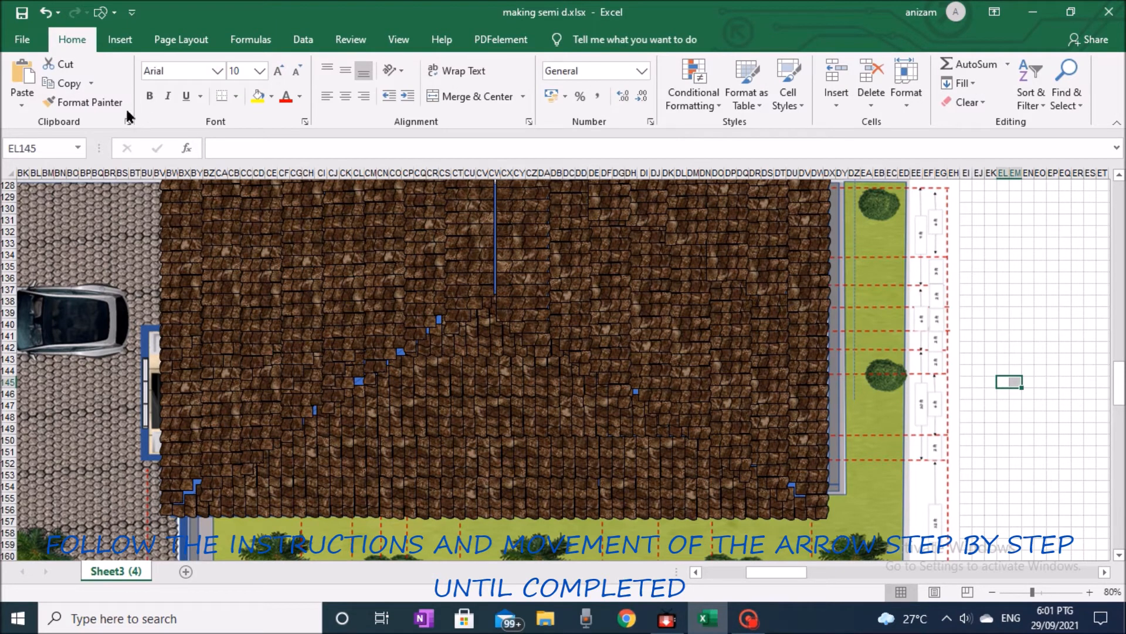
# Step: Draw a small pentagon arrow about 1.19 cm wide and 0.46 cm high in the empty cells beside the plan
pyautogui.click(117, 36)
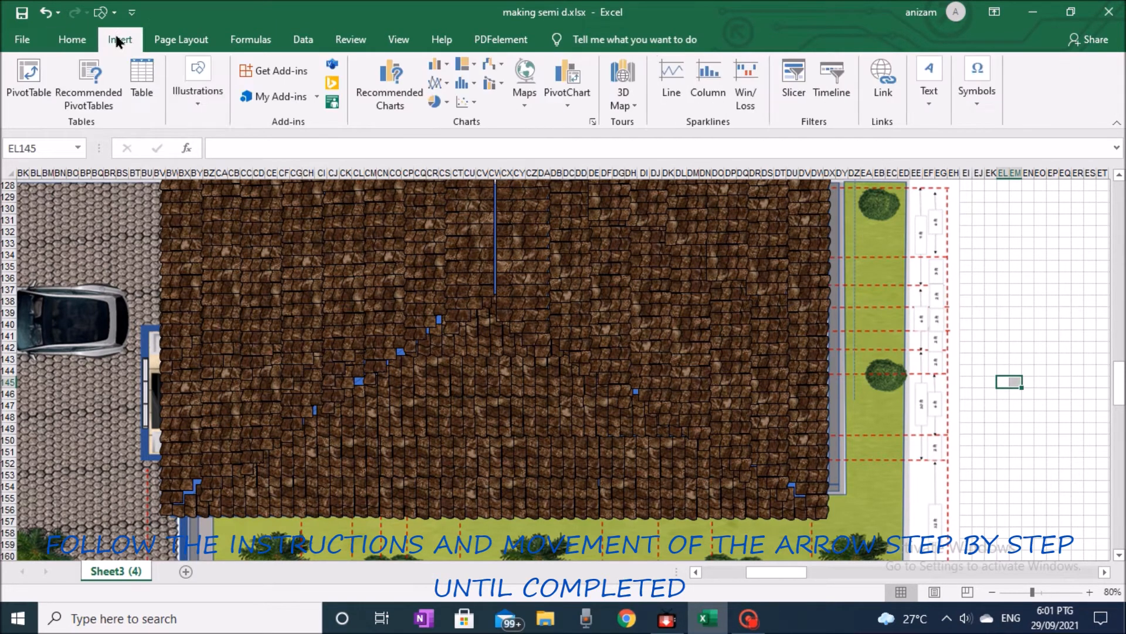
pyautogui.click(197, 100)
pyautogui.click(227, 175)
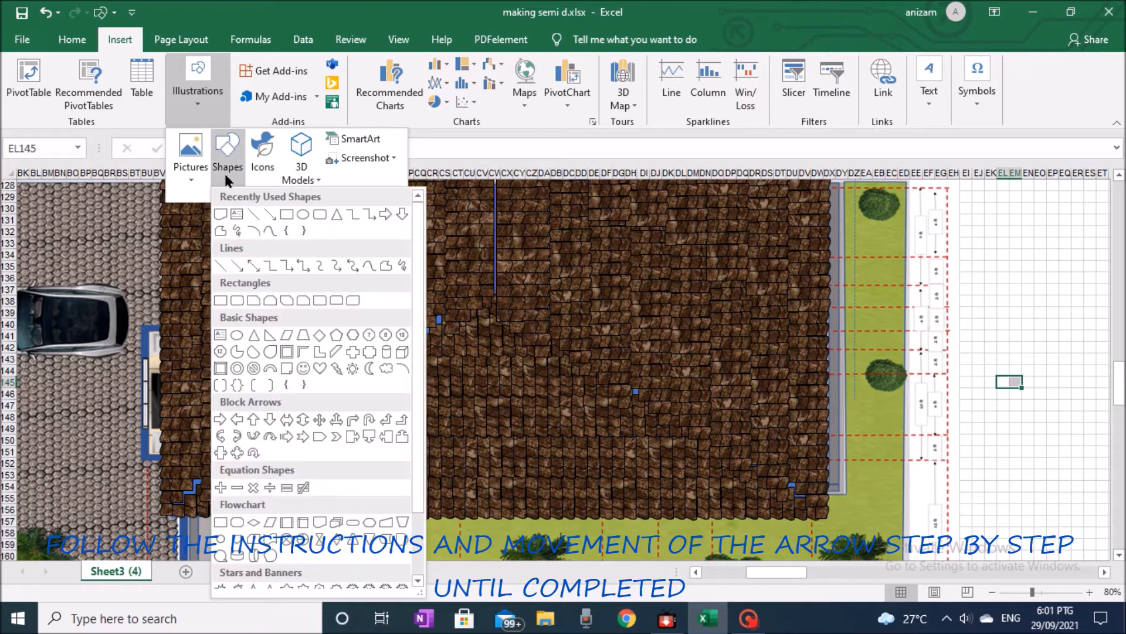
pyautogui.click(319, 436)
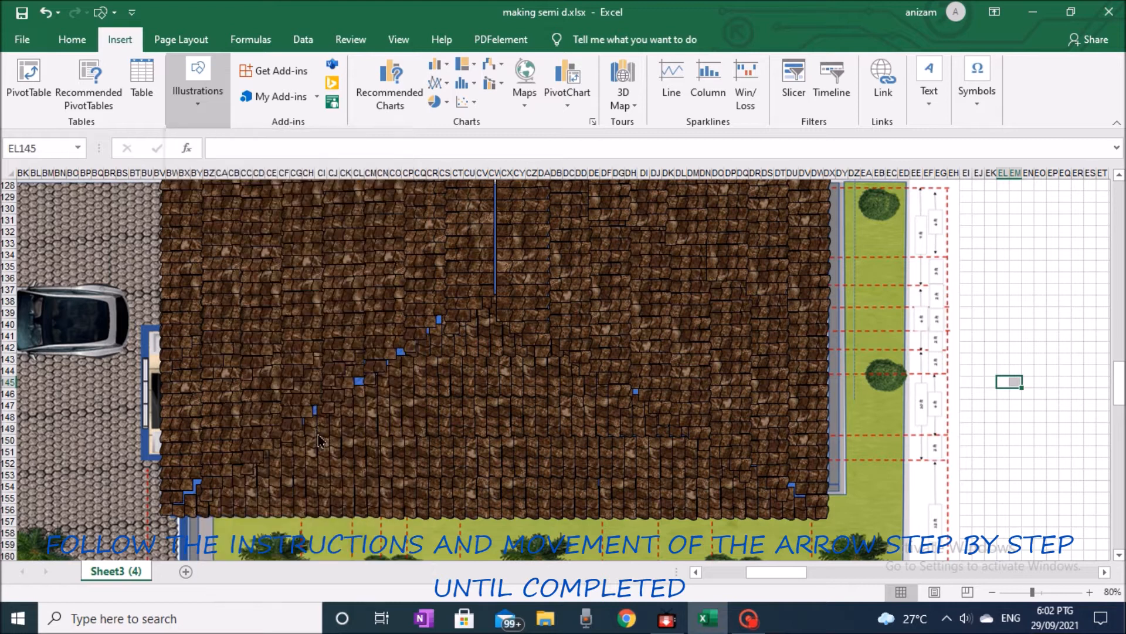
pyautogui.moveTo(1015, 286); pyautogui.dragTo(989, 284)
pyautogui.rightClick(981, 281)
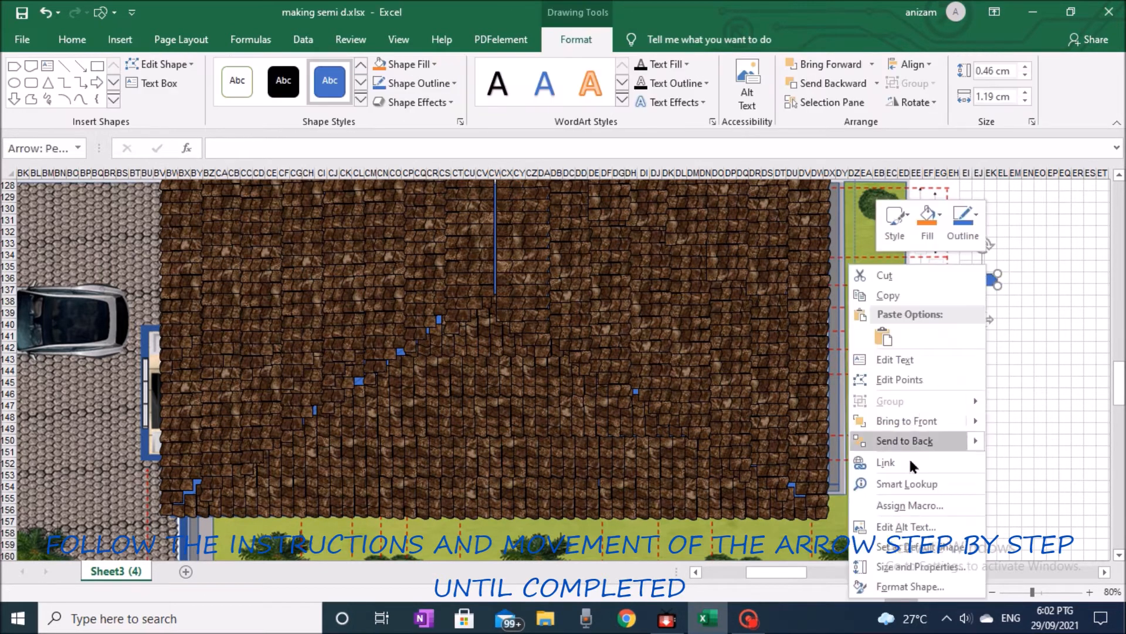
# Step: Fill the pentagon arrow with the roof tile picture from the clipboard
pyautogui.click(898, 586)
pyautogui.moveTo(867, 567); pyautogui.dragTo(866, 566)
pyautogui.click(939, 283)
pyautogui.click(977, 359)
pyautogui.click(1091, 452)
pyautogui.click(997, 446)
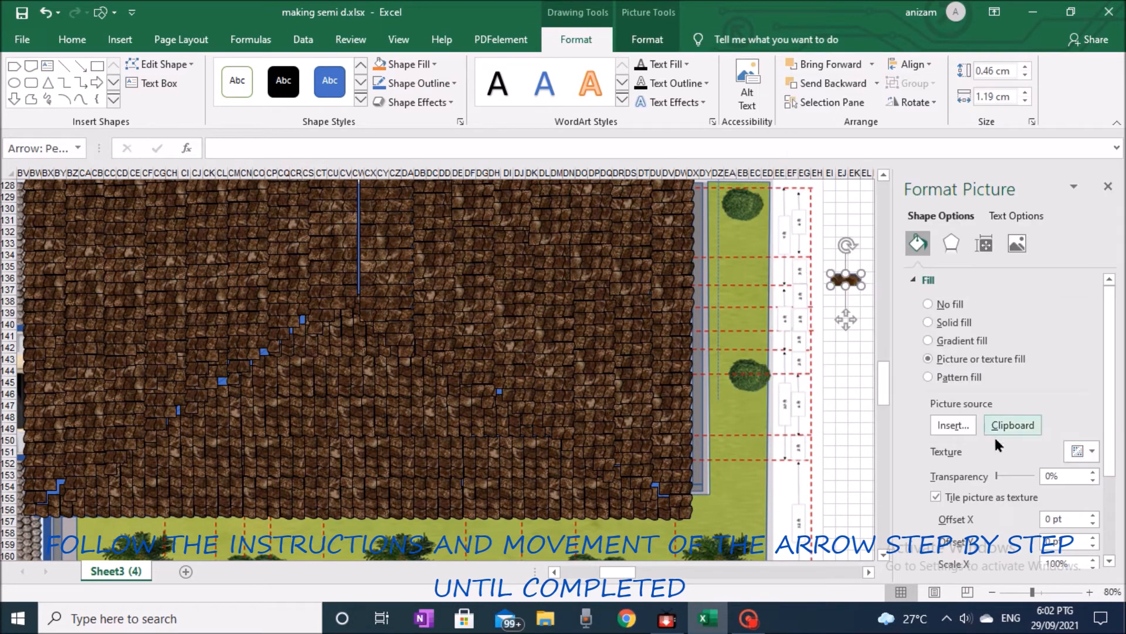
pyautogui.scroll(-2, 1032, 481)
pyautogui.scroll(-4, 1039, 514)
pyautogui.click(1084, 492)
pyautogui.click(1075, 457)
pyautogui.press('Escape')
pyautogui.click(1109, 187)
# Step: Rotate the tile-filled pentagon to the slant of the left hip and move it onto the roof's hip line
pyautogui.click(845, 280)
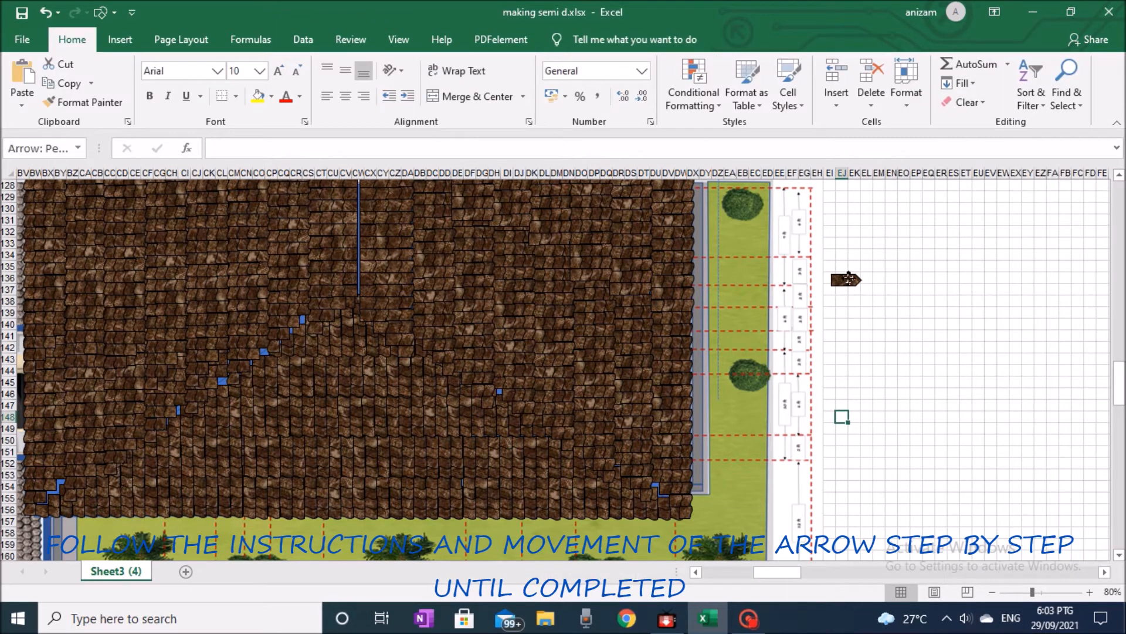
pyautogui.moveTo(846, 261); pyautogui.dragTo(857, 240)
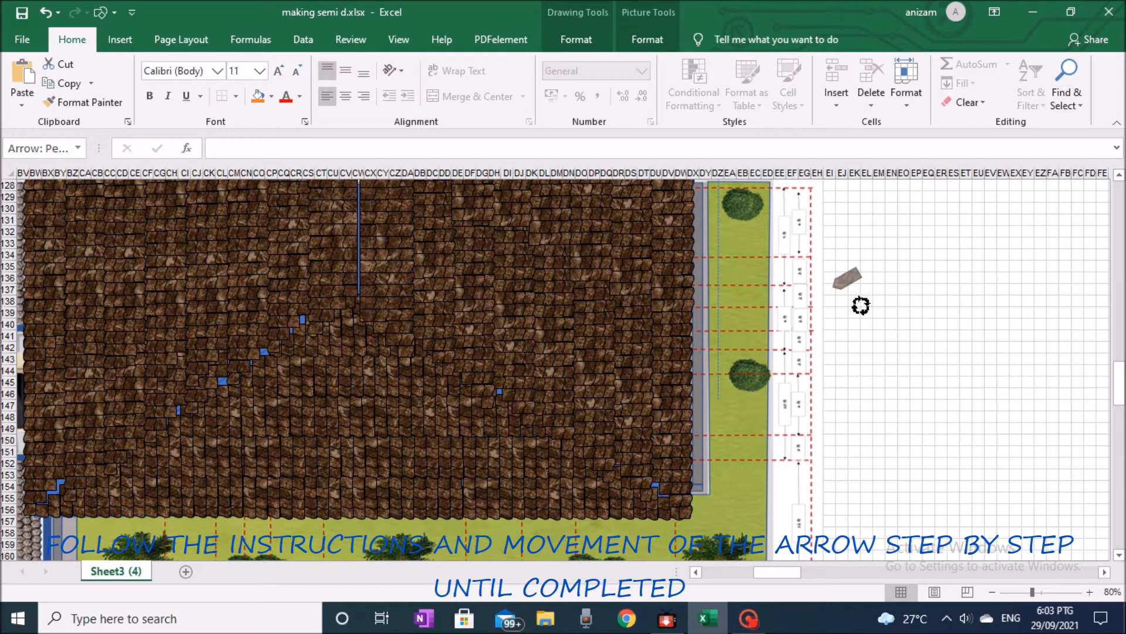
pyautogui.moveTo(861, 305); pyautogui.dragTo(864, 305)
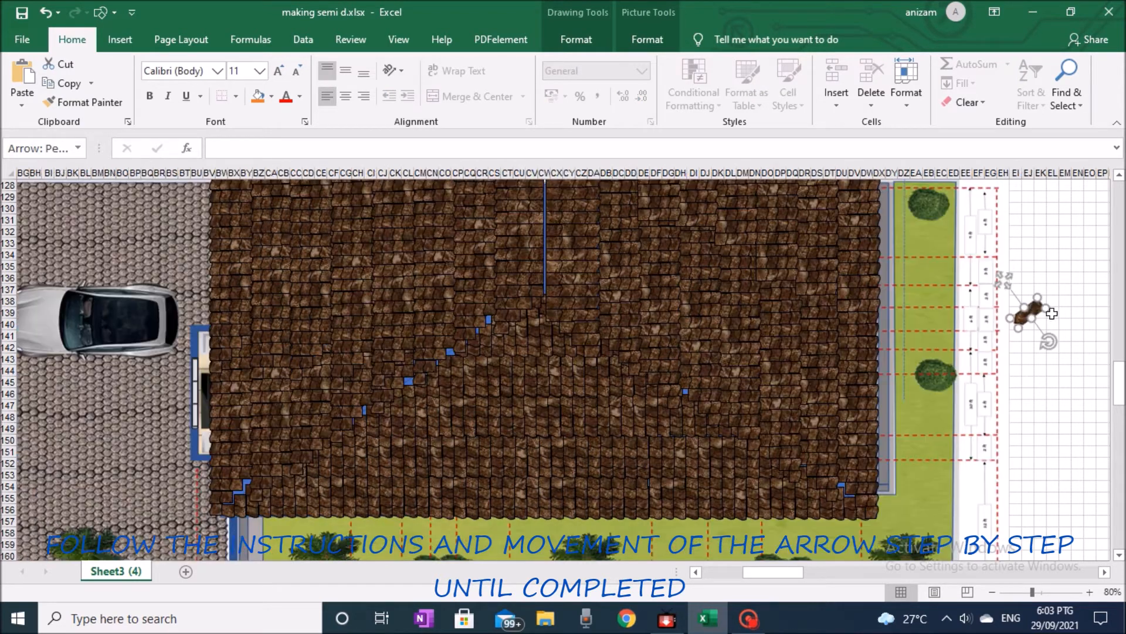
pyautogui.moveTo(1031, 313); pyautogui.dragTo(522, 387)
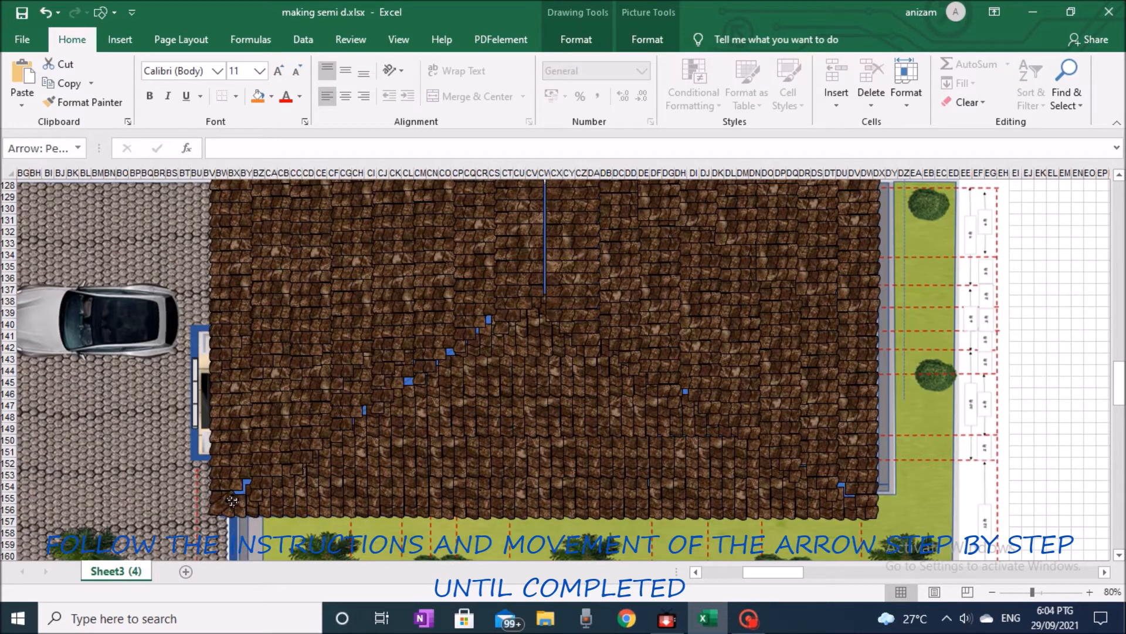
# Step: Duplicate the slanted pentagon and line the copies end to end along the left hip, from the eave corner to the ridge end
pyautogui.hotkey('ctrl', 'd')
pyautogui.hotkey('ctrl', 'd')
pyautogui.hotkey('ctrl', 'd')
pyautogui.moveTo(236, 515); pyautogui.dragTo(364, 407)
pyautogui.click(317, 442)
pyautogui.hotkey('ctrl', 'd')
pyautogui.hotkey('ctrl', 'd')
pyautogui.hotkey('ctrl', 'd')
pyautogui.hotkey('ctrl', 'd')
pyautogui.hotkey('ctrl', 'd')
pyautogui.hotkey('ctrl', 'd')
pyautogui.hotkey('ctrl', 'd')
pyautogui.hotkey('ctrl', 'd')
pyautogui.hotkey('ctrl', 'd')
pyautogui.moveTo(347, 468); pyautogui.dragTo(408, 377)
pyautogui.moveTo(369, 489); pyautogui.dragTo(449, 350)
pyautogui.moveTo(389, 510); pyautogui.dragTo(472, 333)
pyautogui.moveTo(400, 520); pyautogui.dragTo(542, 289)
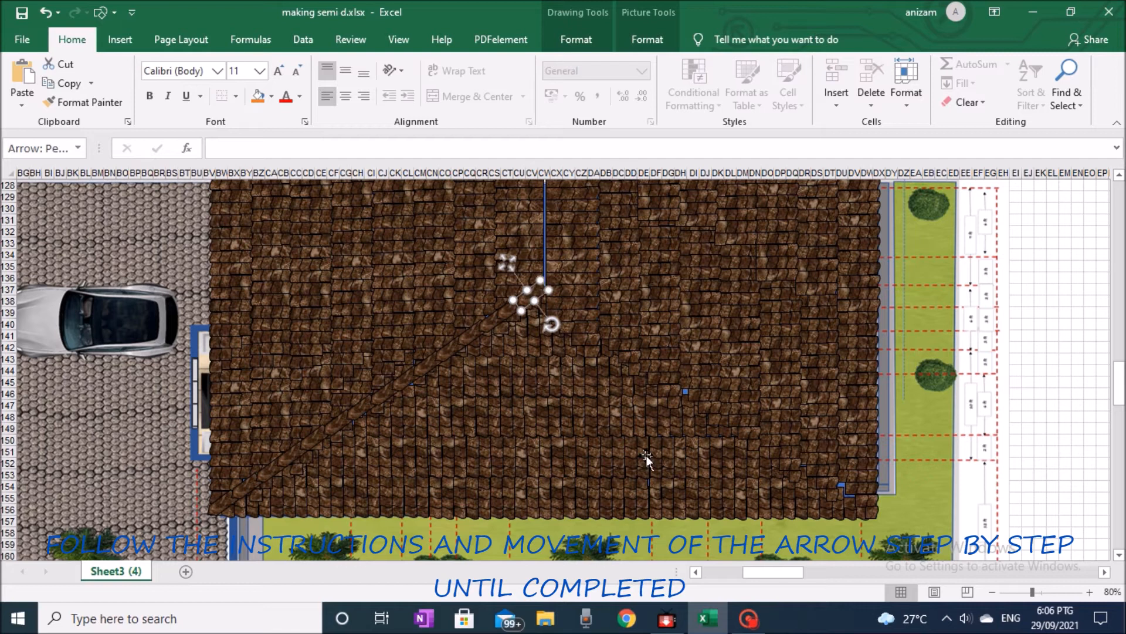
# Step: Select all the pentagon pieces along the left hip and group them
pyautogui.keyDown('ctrl'); pyautogui.click(510, 312); pyautogui.keyUp('ctrl')
pyautogui.keyDown('ctrl'); pyautogui.click(491, 324); pyautogui.keyUp('ctrl')
pyautogui.keyDown('ctrl'); pyautogui.click(469, 338); pyautogui.keyUp('ctrl')
pyautogui.keyDown('ctrl'); pyautogui.click(449, 353); pyautogui.keyUp('ctrl')
pyautogui.keyDown('ctrl'); pyautogui.click(426, 369); pyautogui.keyUp('ctrl')
pyautogui.keyDown('ctrl'); pyautogui.click(405, 383); pyautogui.keyUp('ctrl')
pyautogui.keyDown('ctrl'); pyautogui.click(383, 397); pyautogui.keyUp('ctrl')
pyautogui.keyDown('ctrl'); pyautogui.click(360, 412); pyautogui.keyUp('ctrl')
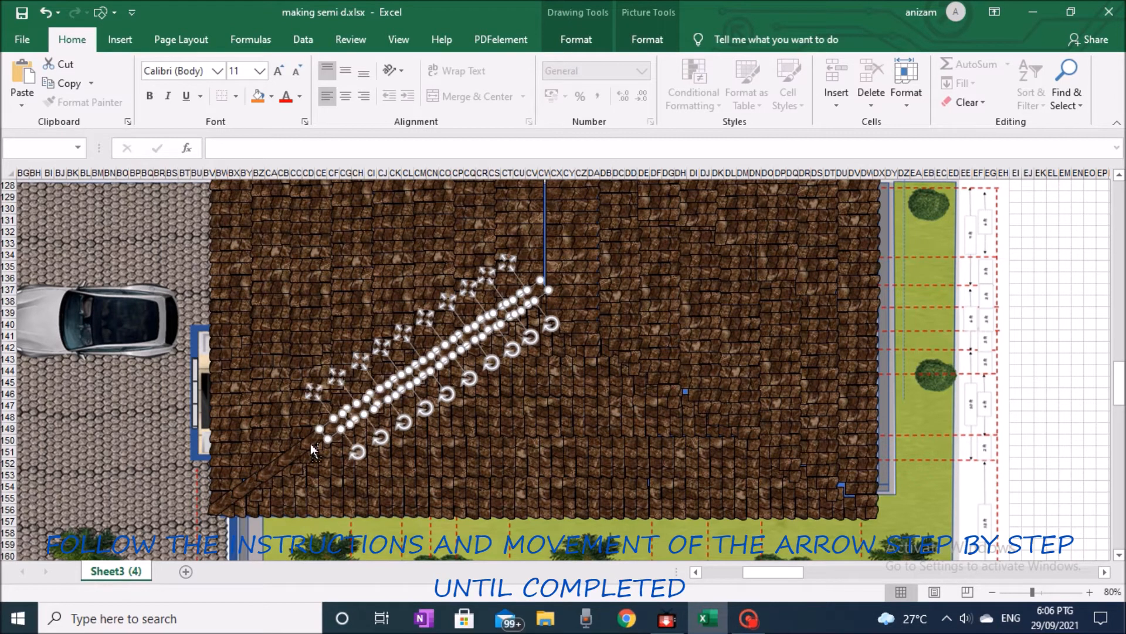
pyautogui.keyDown('ctrl'); pyautogui.click(240, 494); pyautogui.keyUp('ctrl')
pyautogui.rightClick(240, 495)
pyautogui.click(390, 359)
# Step: Flip a copy of the hip cap group horizontally and place it along the right hip line
pyautogui.click(960, 102)
pyautogui.click(989, 187)
pyautogui.moveTo(408, 425); pyautogui.dragTo(728, 411)
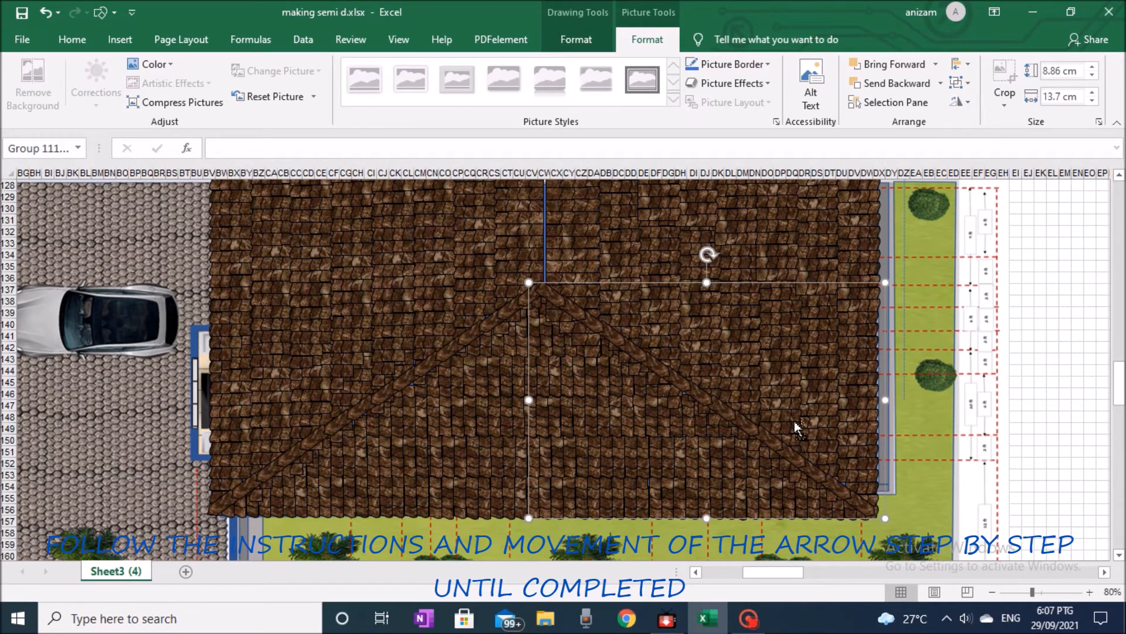
# Step: Duplicate the right hip cap group, rotate it upright, and place it over the vertical ridge line
pyautogui.hotkey('ctrl', 'd')
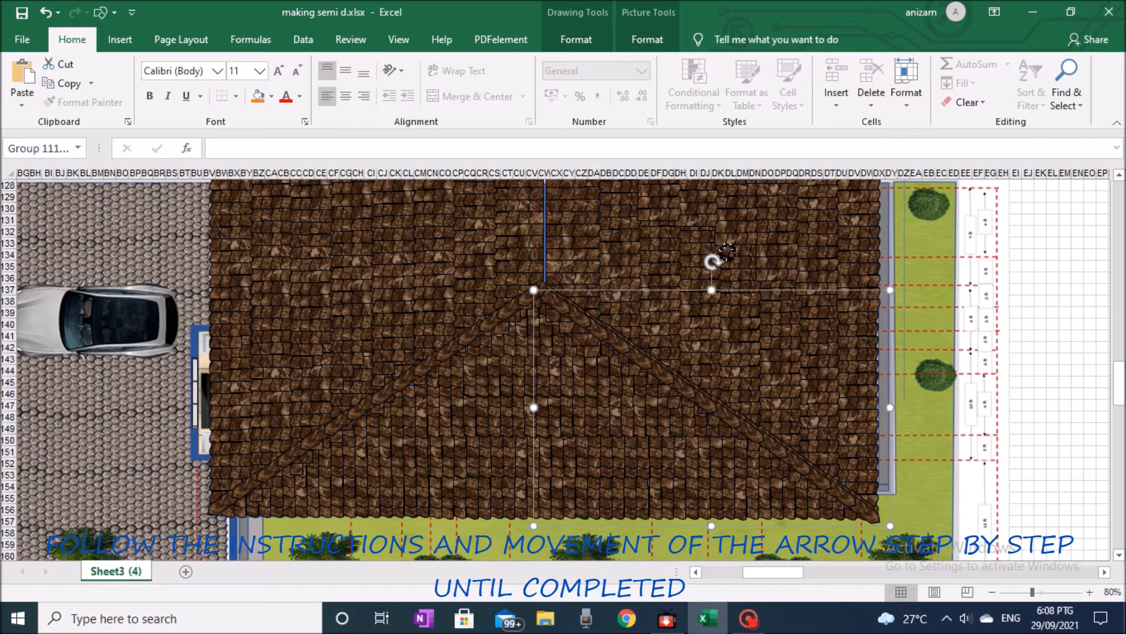
pyautogui.moveTo(711, 261); pyautogui.dragTo(857, 308)
pyautogui.moveTo(712, 527); pyautogui.dragTo(543, 221)
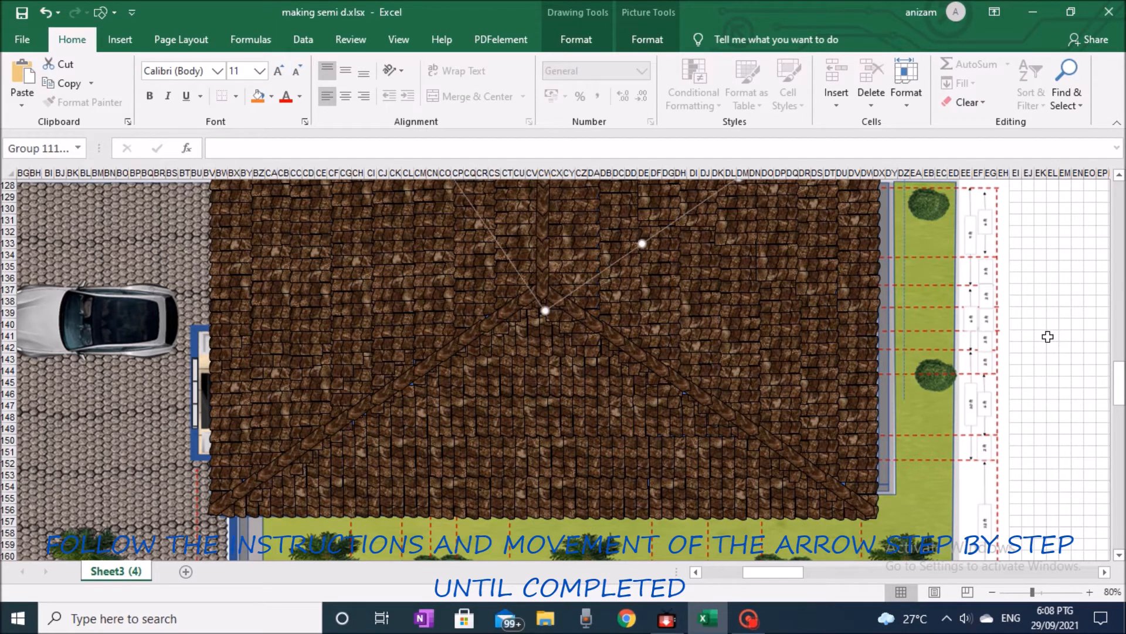
pyautogui.click(1048, 336)
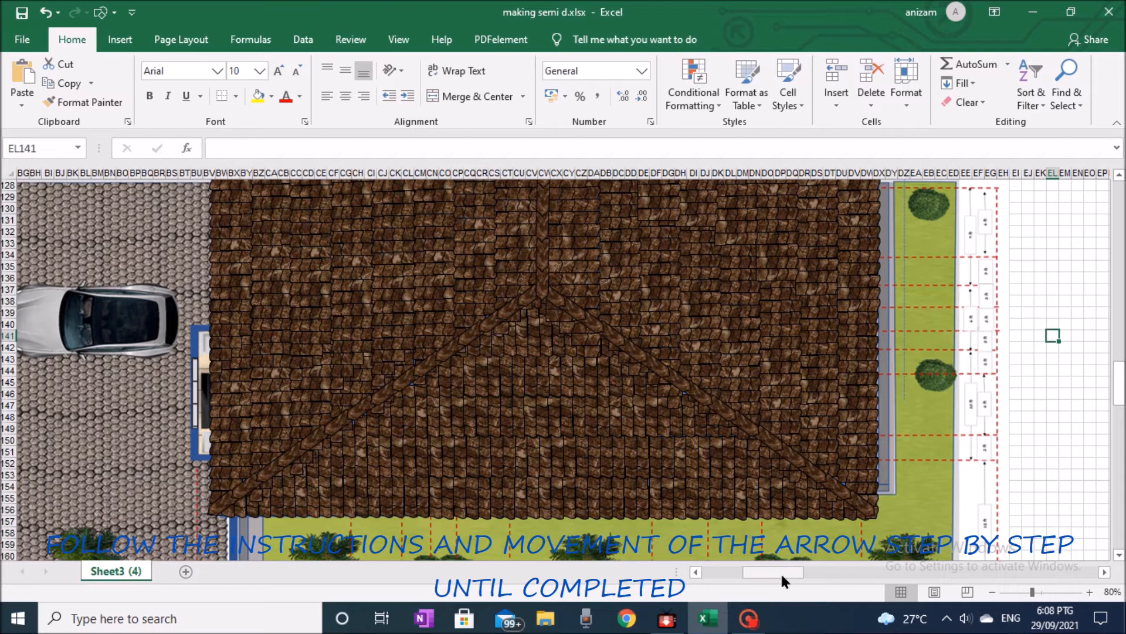
# Step: Draw a freeform triangle over the car porch as the porch roof's front slope, with its tip at the main roof's eave
pyautogui.moveTo(782, 576); pyautogui.dragTo(766, 575)
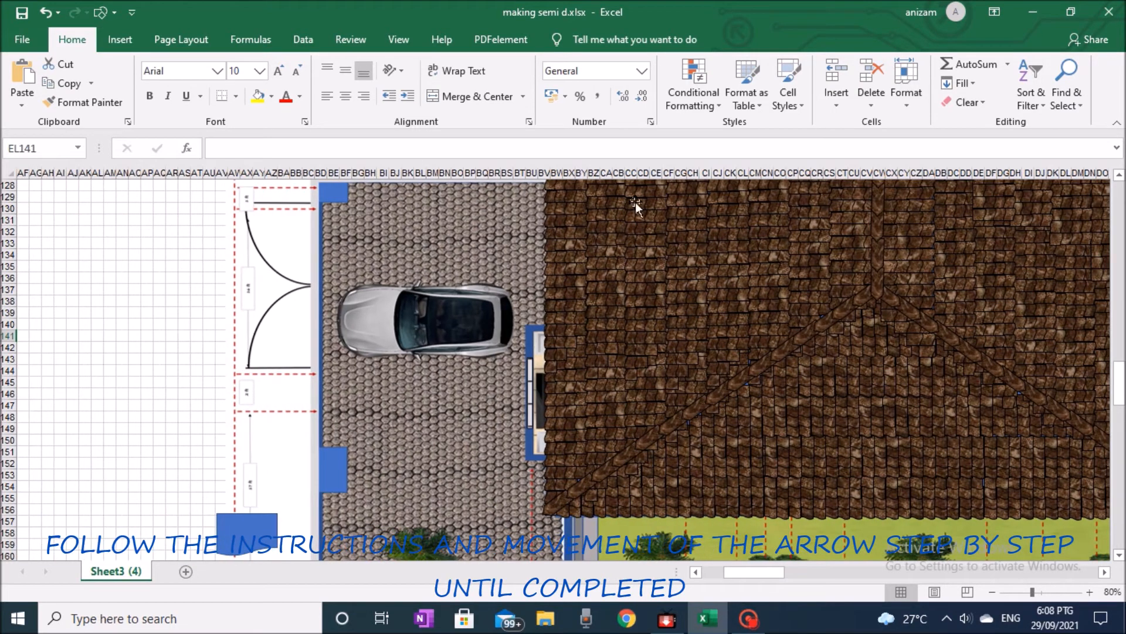
pyautogui.click(101, 12)
pyautogui.click(159, 96)
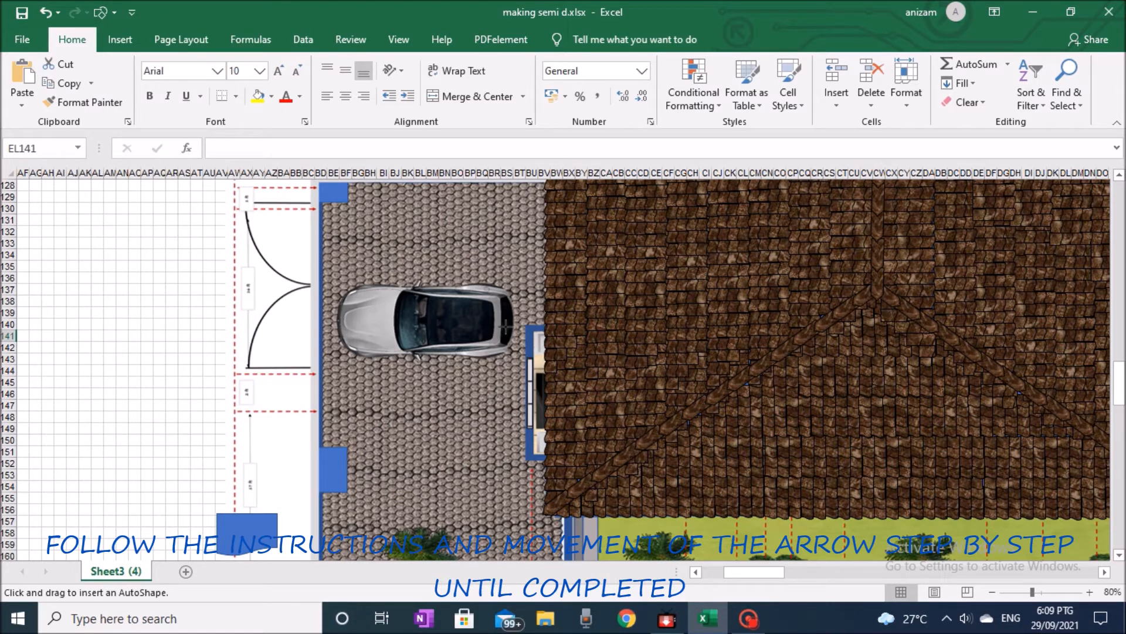
pyautogui.click(364, 205)
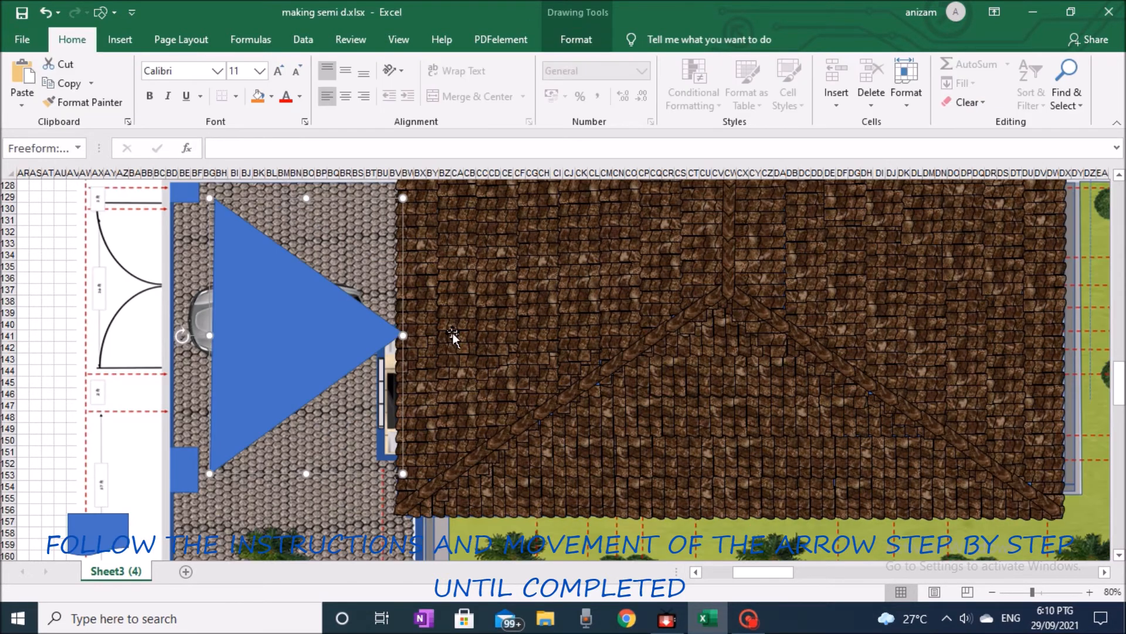
# Step: Draw a freeform parallelogram for the porch roof's lower slope, running from the triangle's lower edge onto the main roof
pyautogui.click(119, 39)
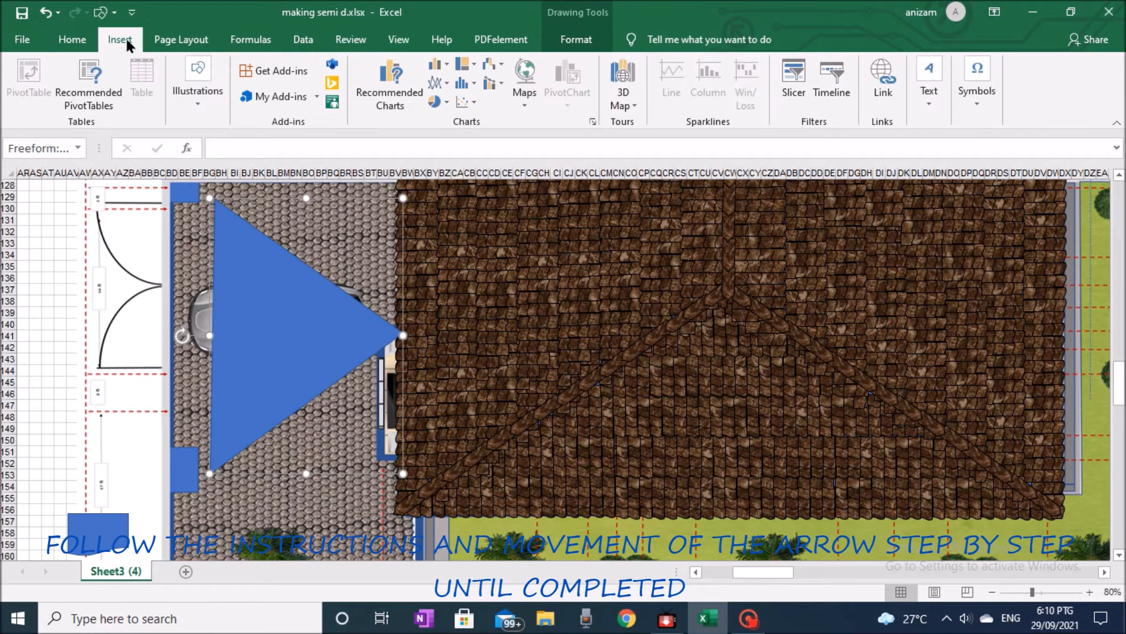
pyautogui.click(198, 94)
pyautogui.click(234, 154)
pyautogui.click(392, 264)
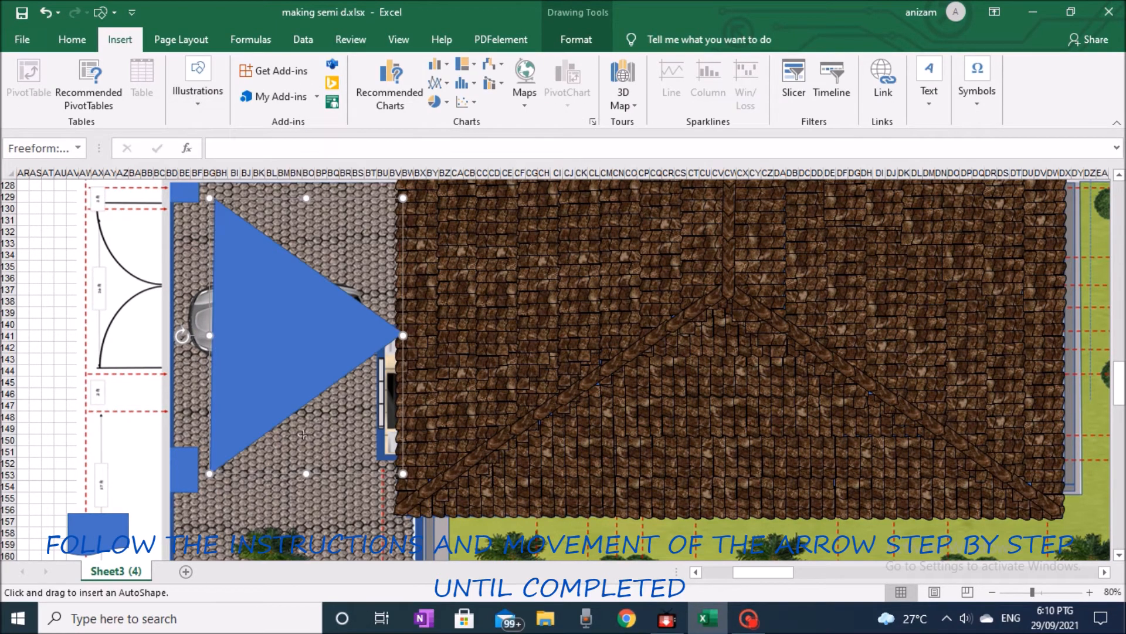
pyautogui.click(397, 476)
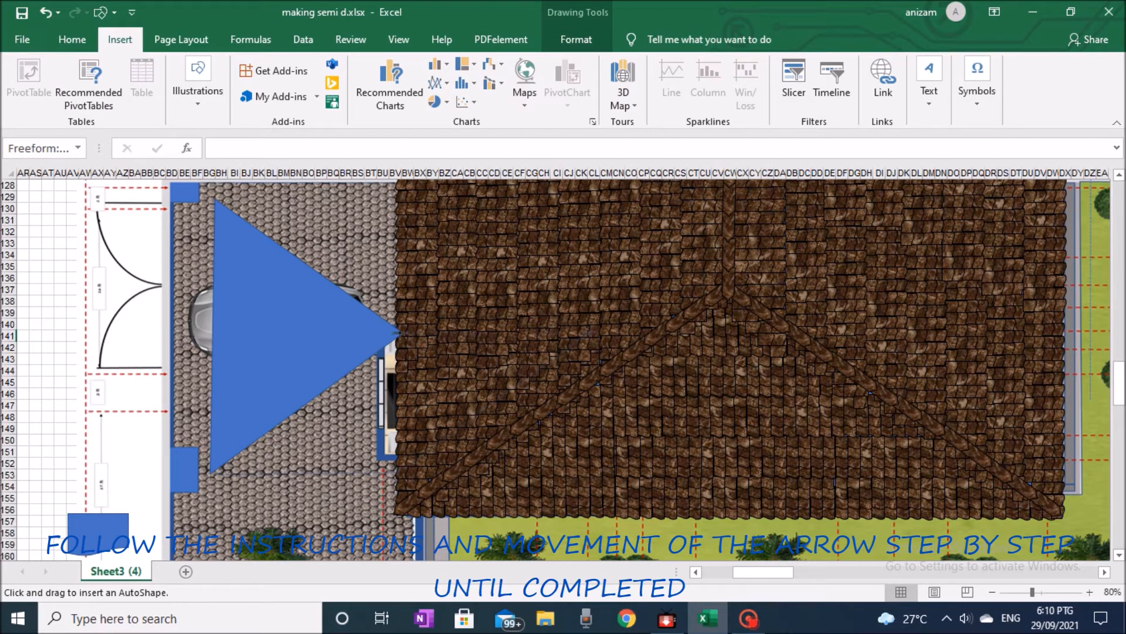
pyautogui.click(214, 473)
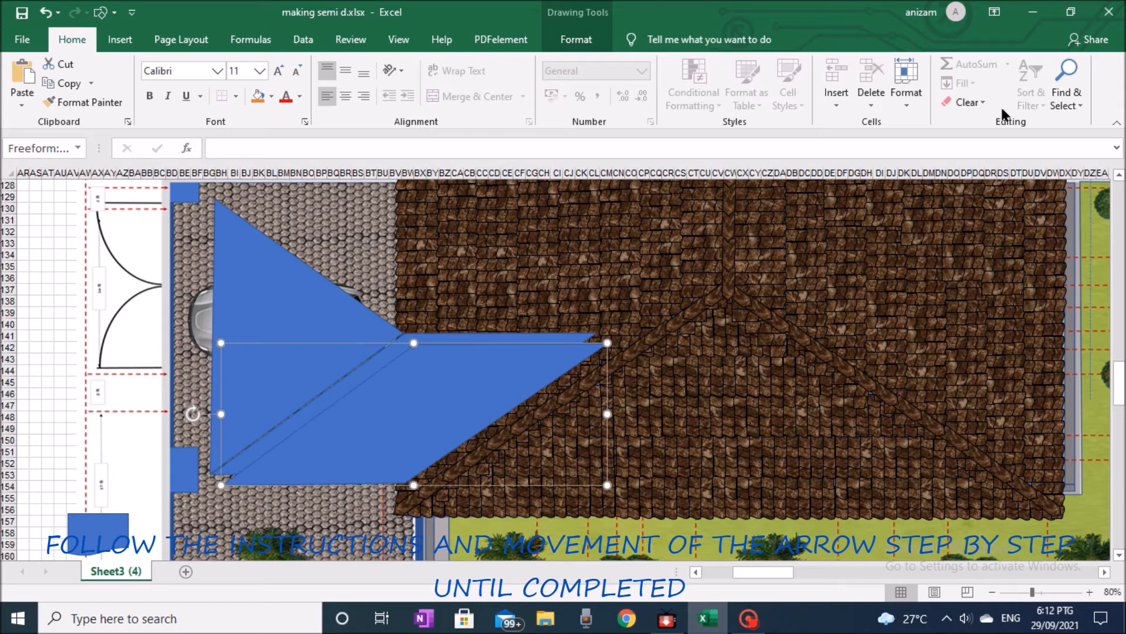
# Step: Flip the copy of the parallelogram vertically and place it as the porch roof's upper slope
pyautogui.click(576, 39)
pyautogui.click(911, 102)
pyautogui.click(936, 160)
pyautogui.moveTo(461, 428); pyautogui.dragTo(452, 283)
# Step: Copy tile blocks from the main roof's hip slope onto the porch roof's lower slope, from the eave up to the ridge
pyautogui.click(803, 410)
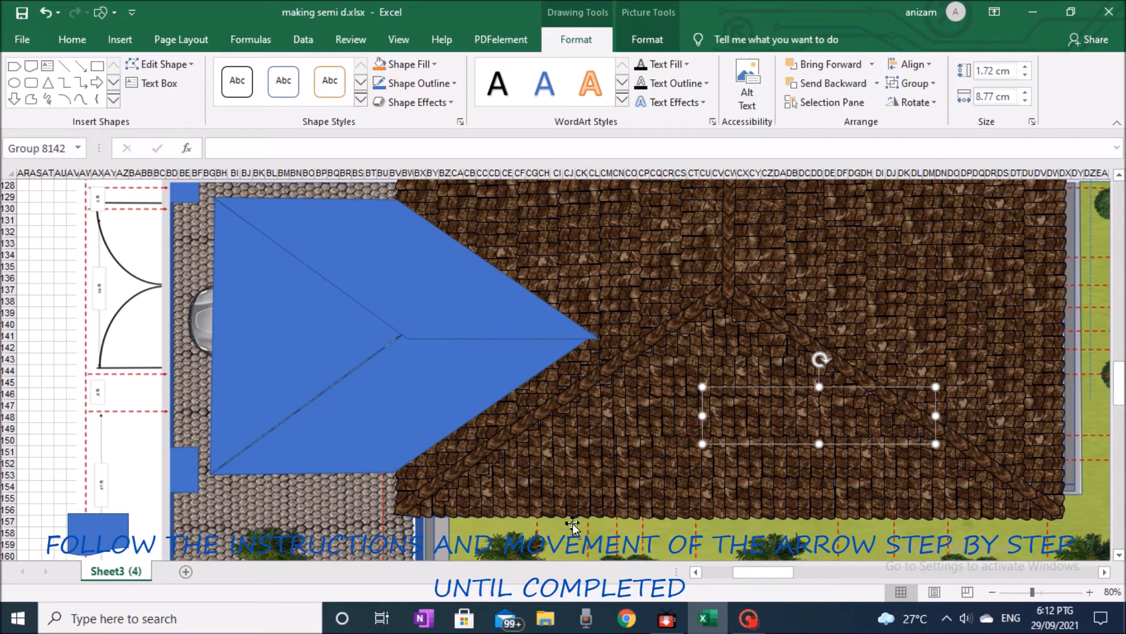
pyautogui.click(498, 499)
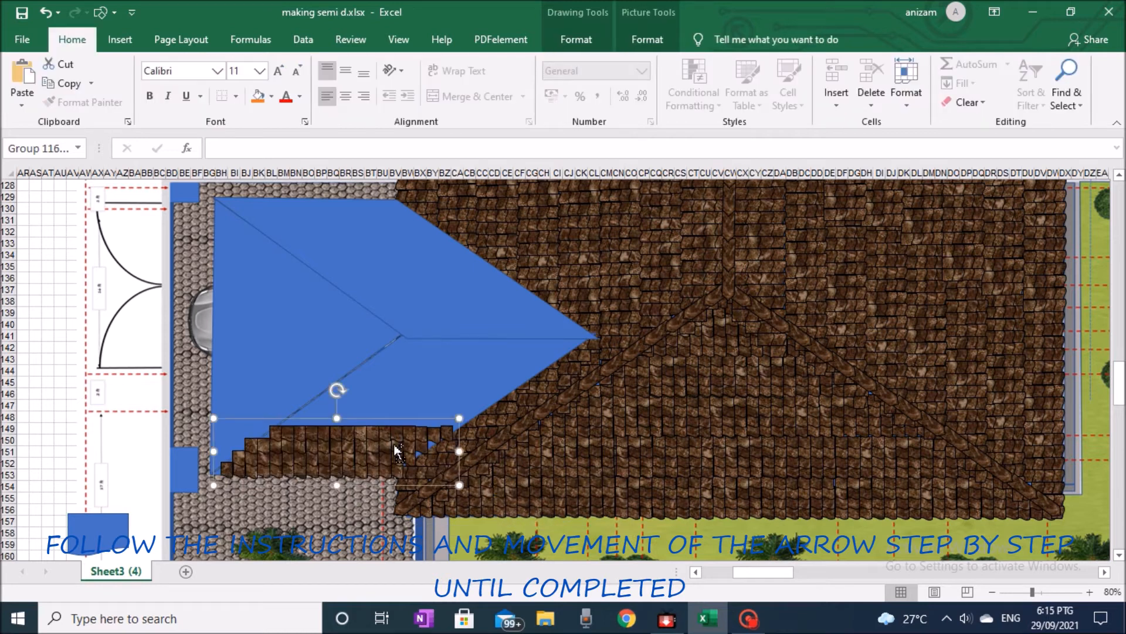
pyautogui.moveTo(396, 452); pyautogui.dragTo(474, 346)
pyautogui.hotkey('ctrl', 'd')
# Step: Select all the tile blocks on the porch roof's lower slope and group them
pyautogui.keyDown('ctrl'); pyautogui.click(409, 426); pyautogui.keyUp('ctrl')
pyautogui.keyDown('ctrl'); pyautogui.click(326, 455); pyautogui.keyUp('ctrl')
pyautogui.rightClick(323, 456)
pyautogui.click(489, 302)
pyautogui.click(483, 370)
pyautogui.press('Escape')
pyautogui.click(490, 352)
# Step: Duplicate the lower slope's tile group, flip it vertically, and fit it over the porch roof's upper slope
pyautogui.hotkey('ctrl', 'd')
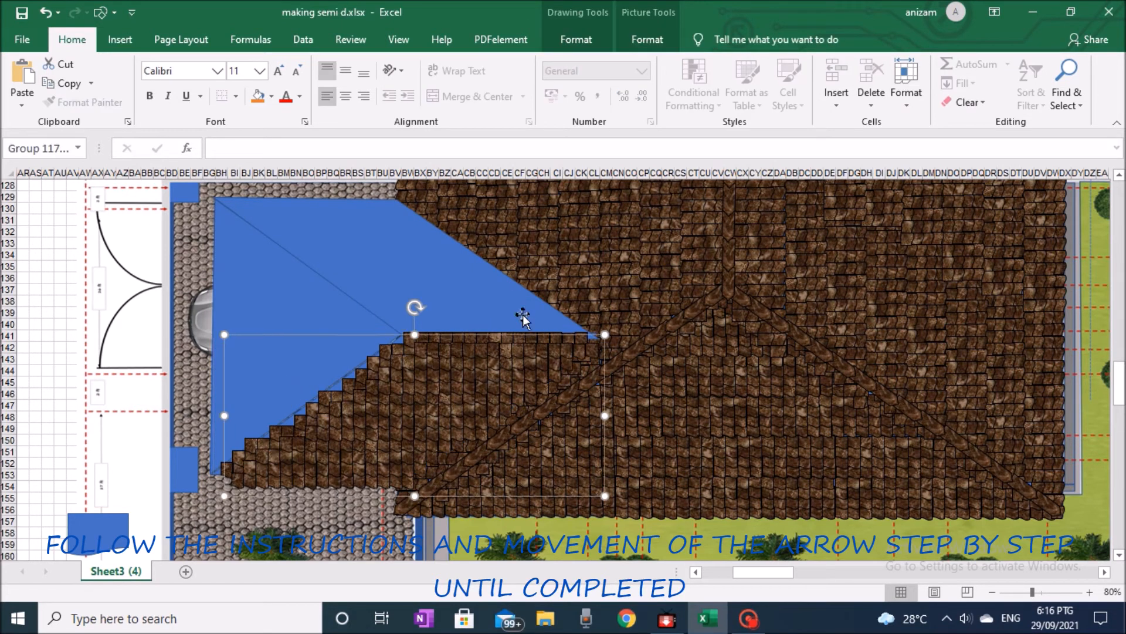
pyautogui.click(647, 39)
pyautogui.click(959, 102)
pyautogui.click(973, 165)
pyautogui.moveTo(376, 278); pyautogui.dragTo(363, 219)
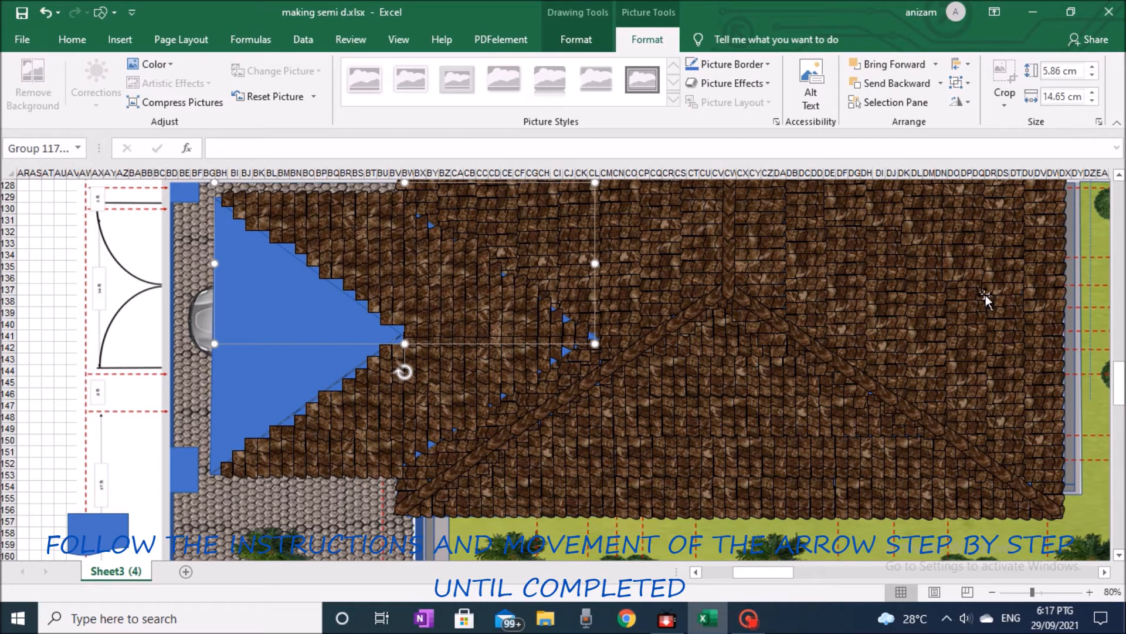
pyautogui.moveTo(503, 256); pyautogui.dragTo(509, 264)
# Step: Duplicate the eave tile block at the main roof's lower corner, rotate it upright, and place it along the front triangle's eave
pyautogui.click(963, 511)
pyautogui.hotkey('ctrl', 'd')
pyautogui.moveTo(963, 511); pyautogui.dragTo(287, 378)
pyautogui.moveTo(280, 315); pyautogui.dragTo(356, 370)
pyautogui.moveTo(286, 340); pyautogui.dragTo(238, 336)
# Step: Duplicate another tile block from the main hip slope, rotate it upright, and place it beside the first block on the front triangle
pyautogui.click(549, 494)
pyautogui.hotkey('ctrl', 'd')
pyautogui.moveTo(551, 494); pyautogui.dragTo(398, 332)
pyautogui.moveTo(364, 284); pyautogui.dragTo(424, 343)
pyautogui.moveTo(370, 344); pyautogui.dragTo(269, 335)
# Step: Duplicate the upright tile blocks and shift the copies to cover the middle of the porch roof's front slope
pyautogui.hotkey('ctrl', 'd')
pyautogui.click(287, 420)
pyautogui.moveTo(287, 420); pyautogui.dragTo(258, 432)
pyautogui.click(265, 346)
pyautogui.click(60, 336)
pyautogui.click(287, 353)
pyautogui.hotkey('ctrl', 'd')
pyautogui.moveTo(297, 355); pyautogui.dragTo(327, 355)
# Step: Duplicate the tile block near the main hip's apex, rotate it upright, and fit it over the front triangle's tip
pyautogui.click(742, 334)
pyautogui.hotkey('ctrl', 'd')
pyautogui.moveTo(736, 337); pyautogui.dragTo(365, 315)
pyautogui.moveTo(372, 249); pyautogui.dragTo(407, 315)
pyautogui.moveTo(375, 300); pyautogui.dragTo(364, 317)
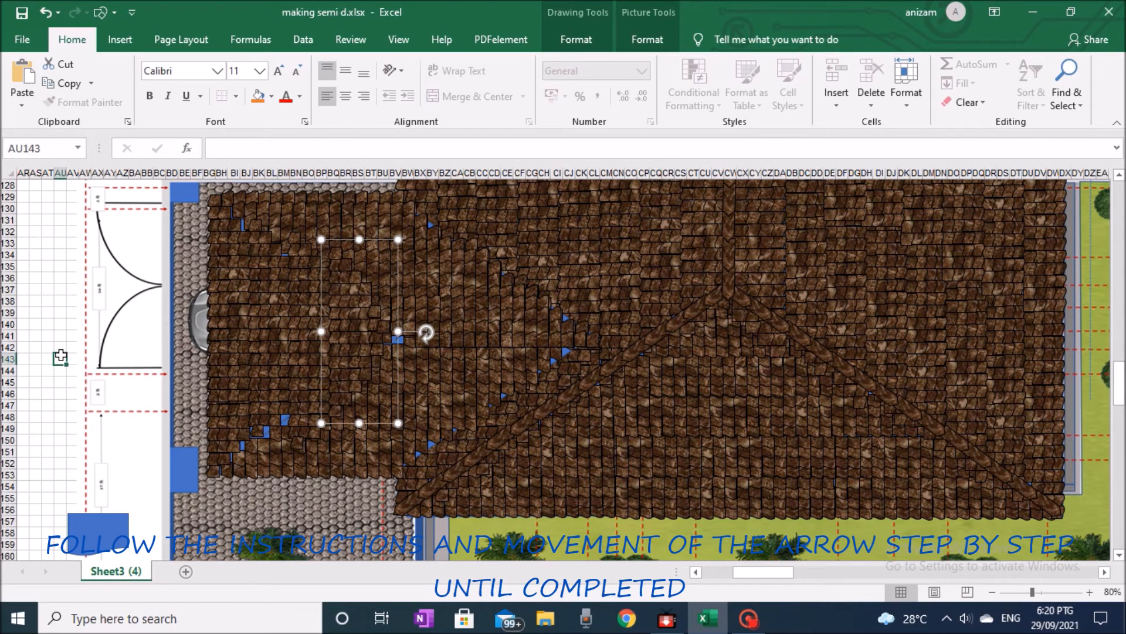
pyautogui.click(60, 356)
# Step: Place a copy of the main roof's left hip caps along the porch roof's lower hip and delete the excess pieces
pyautogui.click(607, 372)
pyautogui.moveTo(651, 381); pyautogui.dragTo(459, 347)
pyautogui.click(468, 309)
pyautogui.press('Delete')
pyautogui.click(507, 273)
pyautogui.press('Delete')
pyautogui.click(381, 360)
pyautogui.click(60, 356)
# Step: Duplicate the lower hip cap group, flip a copy vertically onto the porch roof's upper hip, and lay another along the horizontal ridge
pyautogui.click(322, 403)
pyautogui.hotkey('ctrl', 'd')
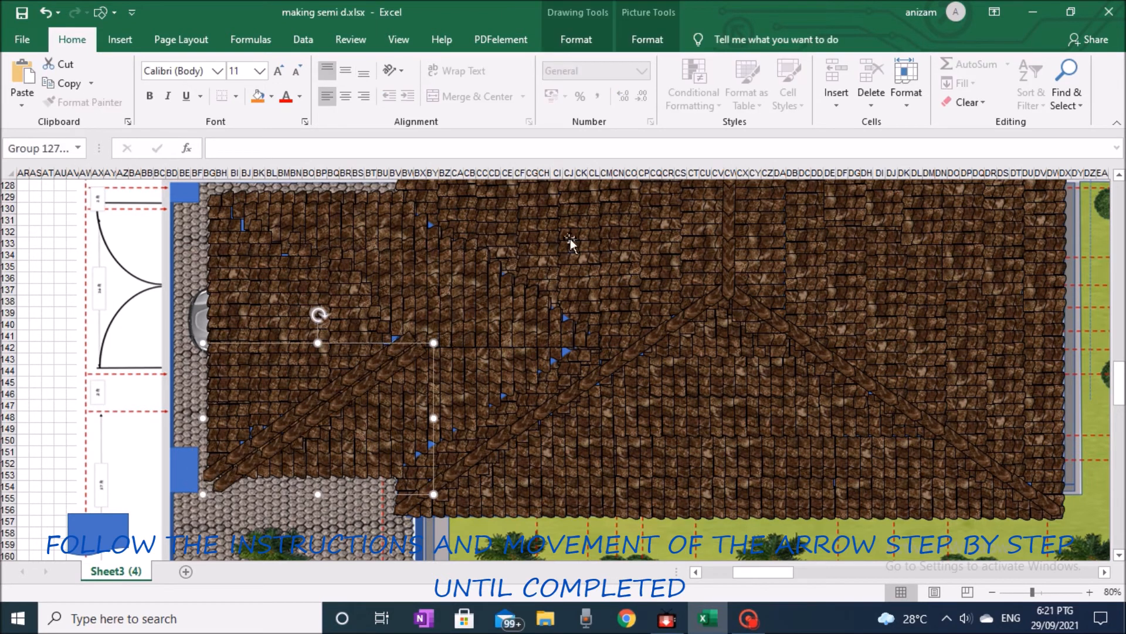
pyautogui.click(647, 40)
pyautogui.click(960, 102)
pyautogui.click(991, 159)
pyautogui.moveTo(339, 418); pyautogui.dragTo(515, 403)
pyautogui.hotkey('ctrl', 'd')
pyautogui.moveTo(515, 507); pyautogui.dragTo(398, 468)
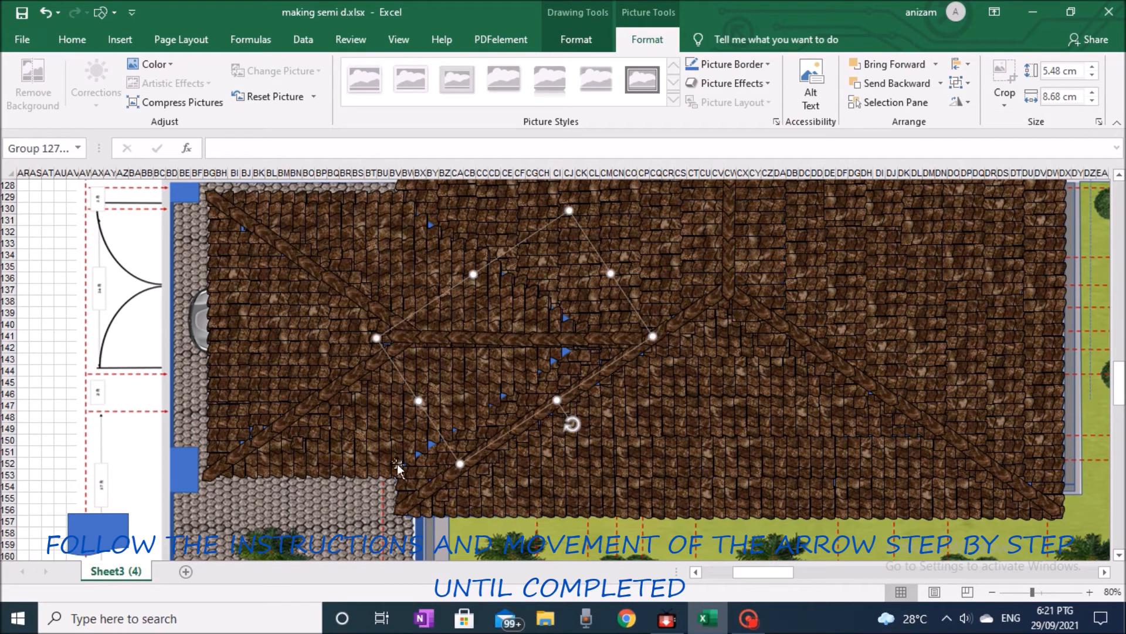
# Step: Draw a thin Arrow: Pentagon bar, about 0.25 by 8.97 cm, and slant it along the lower valley between porch and main roofs
pyautogui.press('Escape')
pyautogui.click(120, 39)
pyautogui.click(197, 88)
pyautogui.click(227, 158)
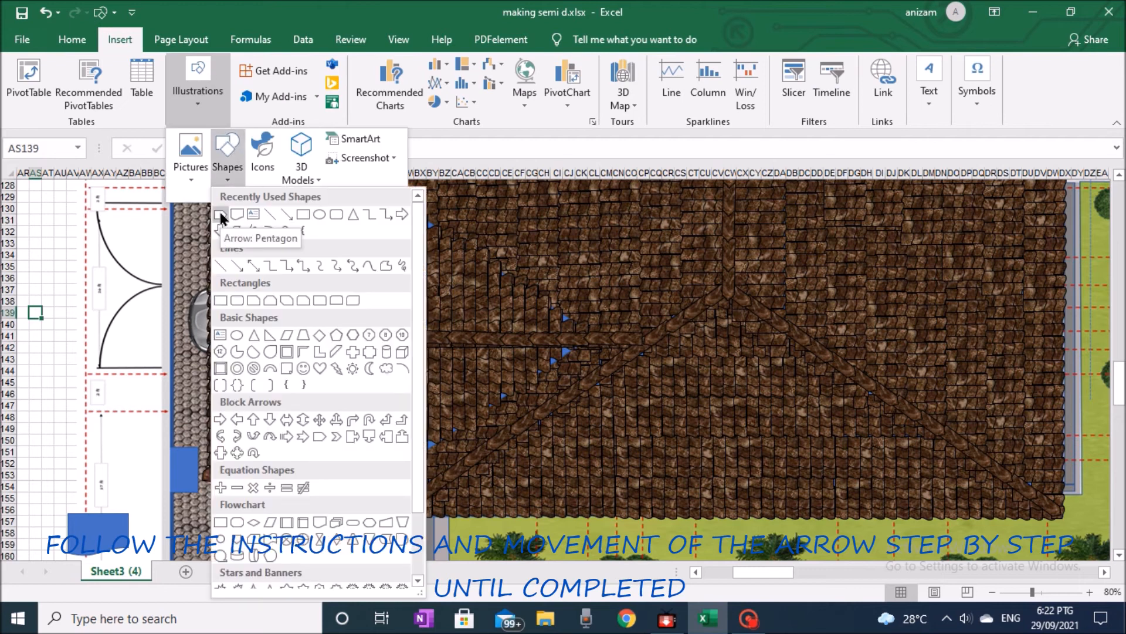
pyautogui.click(221, 215)
pyautogui.moveTo(287, 247)
pyautogui.mouseDown()
pyautogui.moveTo(35, 248)
pyautogui.moveTo(53, 328)
pyautogui.mouseUp()
pyautogui.moveTo(123, 288)
pyautogui.mouseDown()
pyautogui.moveTo(148, 249)
pyautogui.moveTo(520, 432)
pyautogui.mouseUp()
pyautogui.moveTo(610, 328); pyautogui.dragTo(578, 346)
pyautogui.click(603, 341)
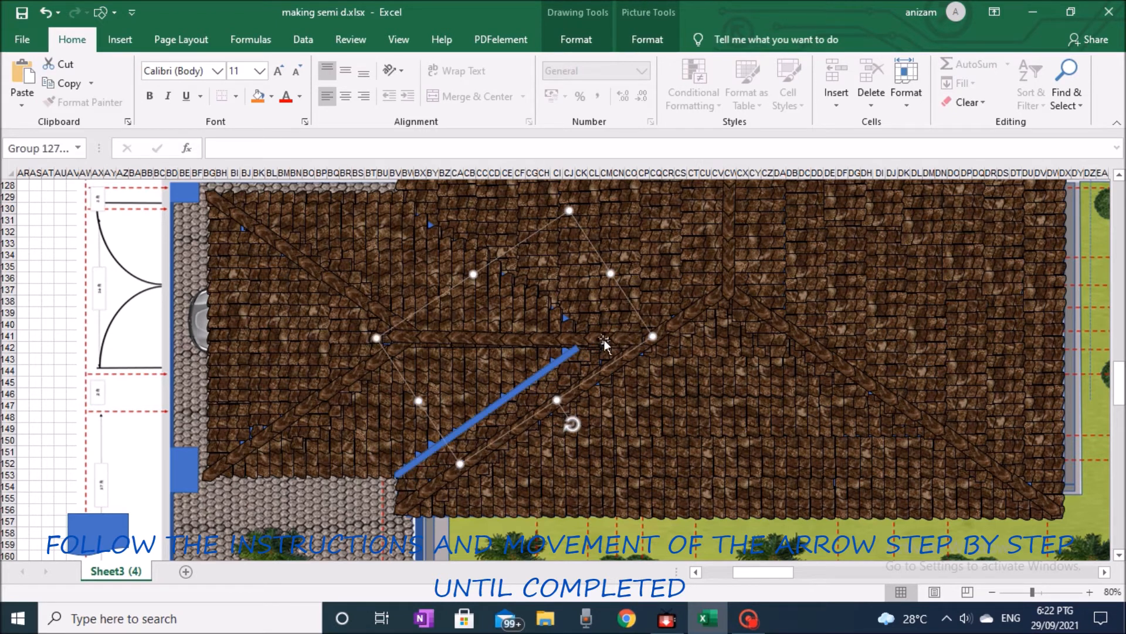
# Step: Fill the slanted valley bar with grey
pyautogui.click(480, 417)
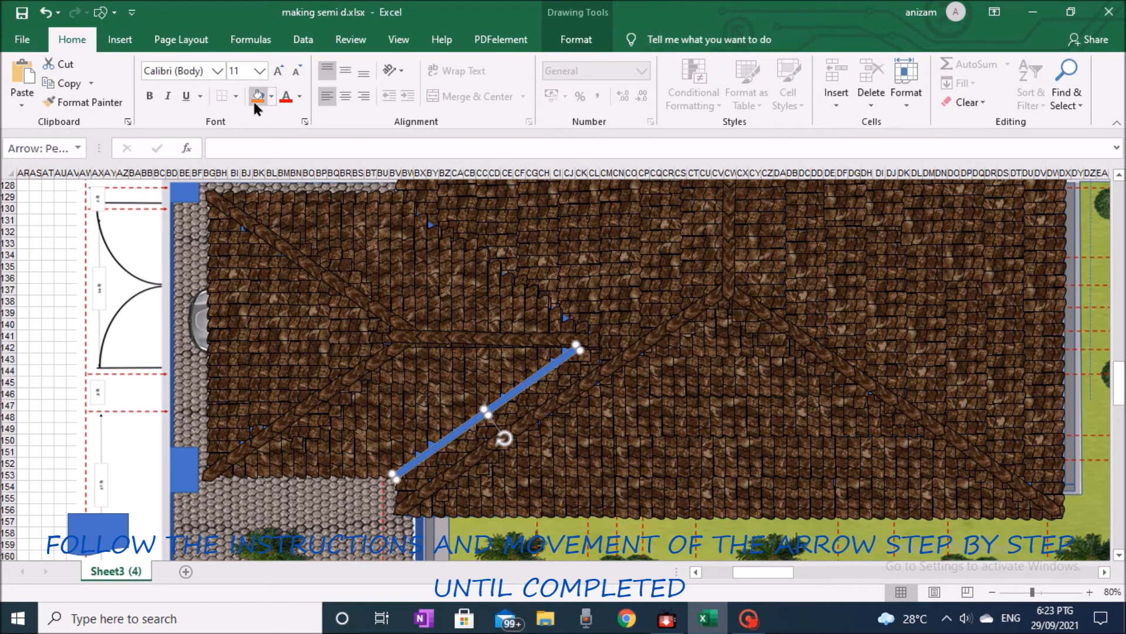
pyautogui.click(271, 95)
pyautogui.click(259, 206)
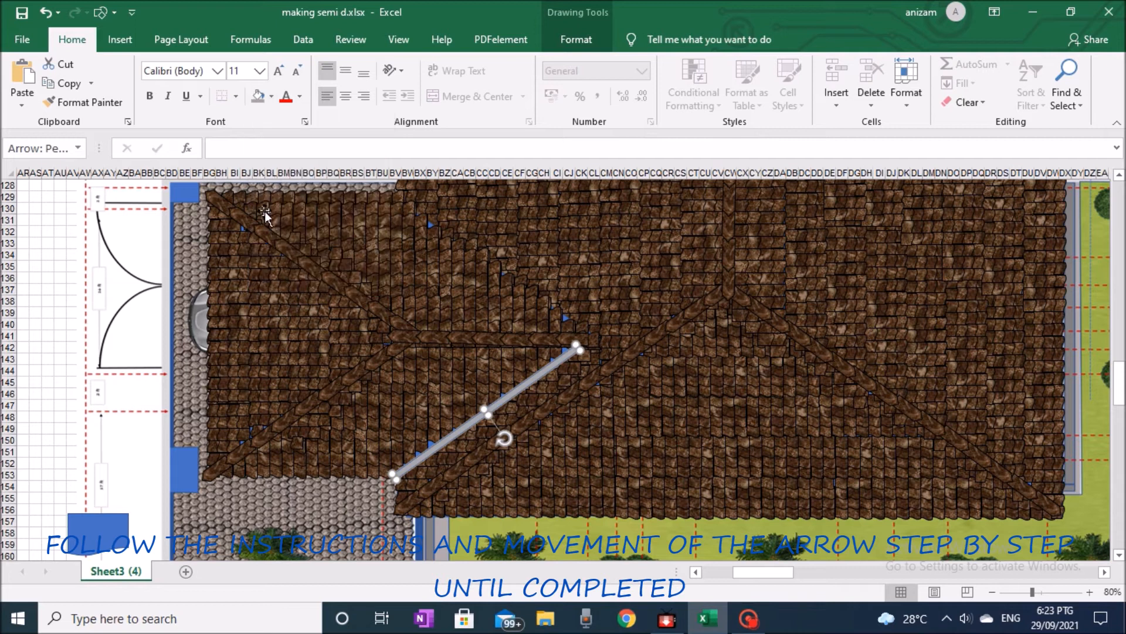
# Step: Duplicate the grey valley bar, mirror the copy, and place it along the upper valley between the porch and main roofs
pyautogui.hotkey('ctrl', 'd')
pyautogui.click(576, 39)
pyautogui.click(912, 102)
pyautogui.click(921, 181)
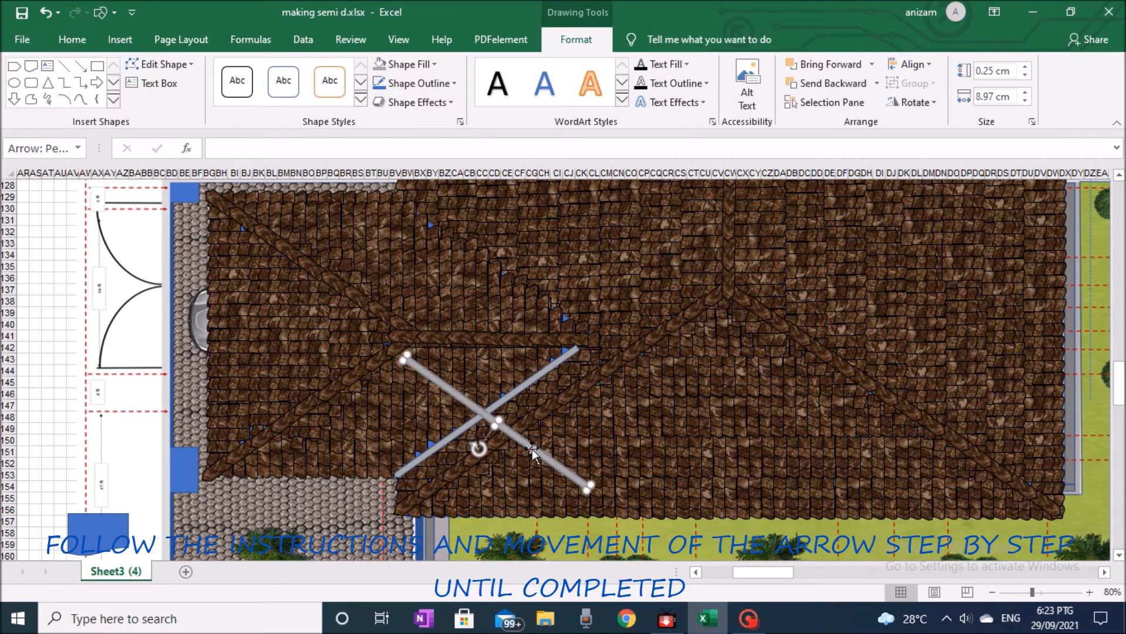
pyautogui.moveTo(533, 451); pyautogui.dragTo(519, 281)
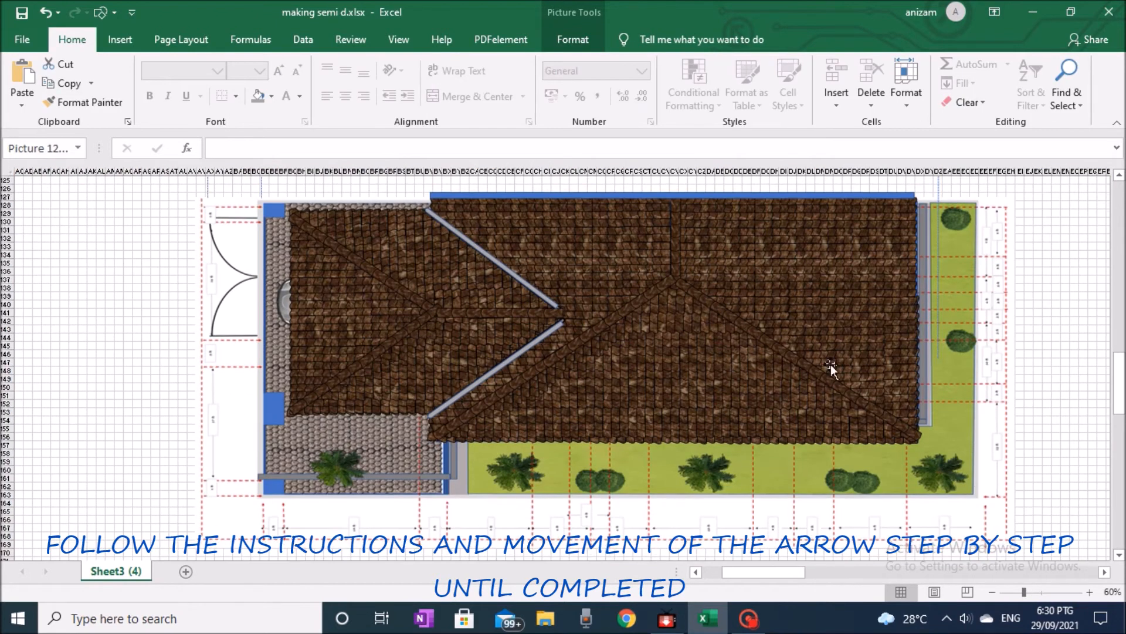
# Step: Look over the furnished floor plan, the elevations and the wall plan, and save the workbook
pyautogui.scroll(-16, 1006, 293)
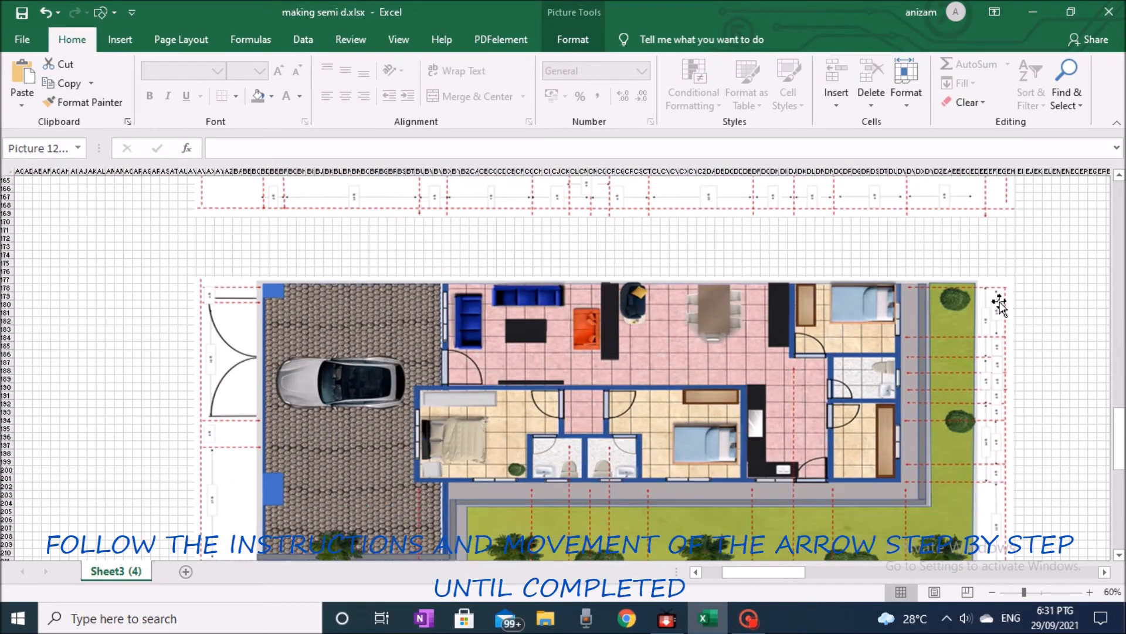
pyautogui.scroll(-17, 1003, 302)
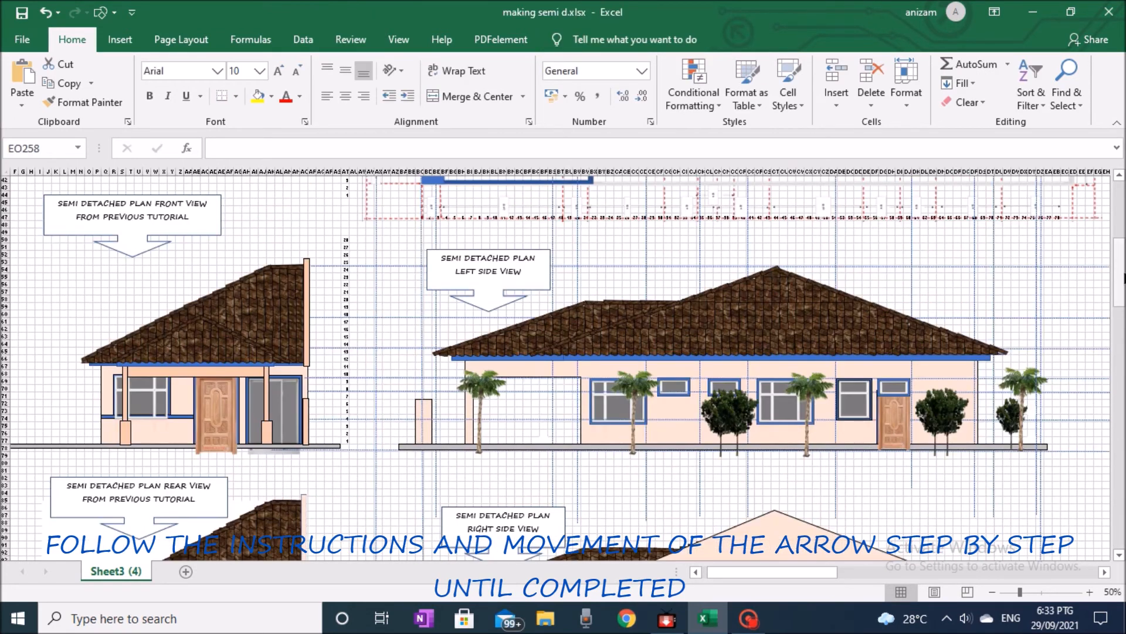
pyautogui.moveTo(1123, 277); pyautogui.dragTo(1122, 530)
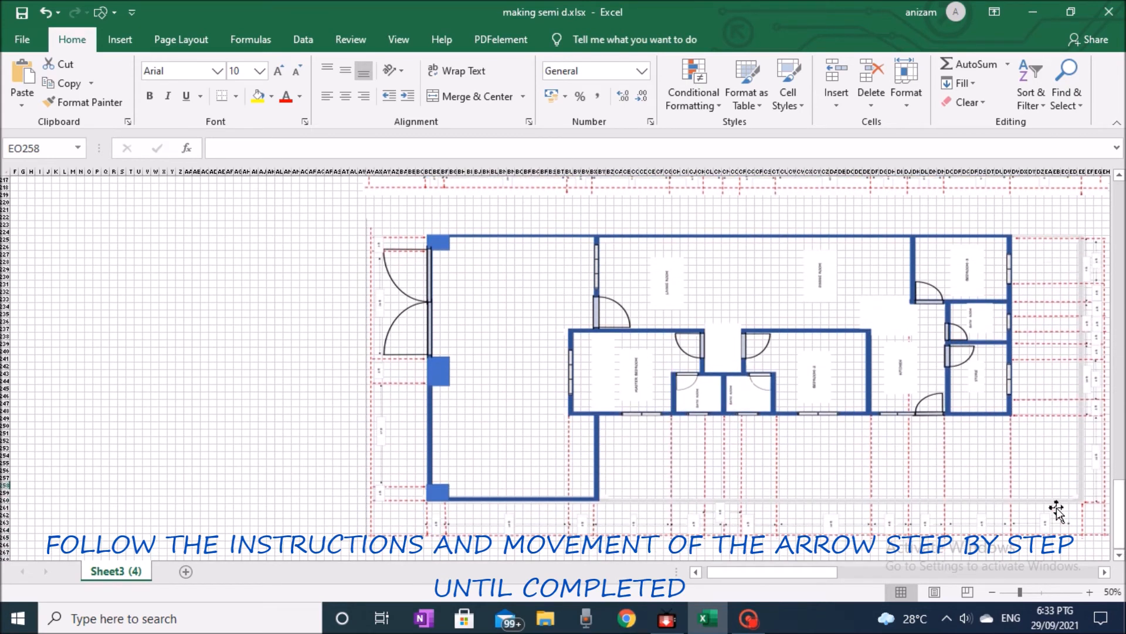
pyautogui.click(22, 17)
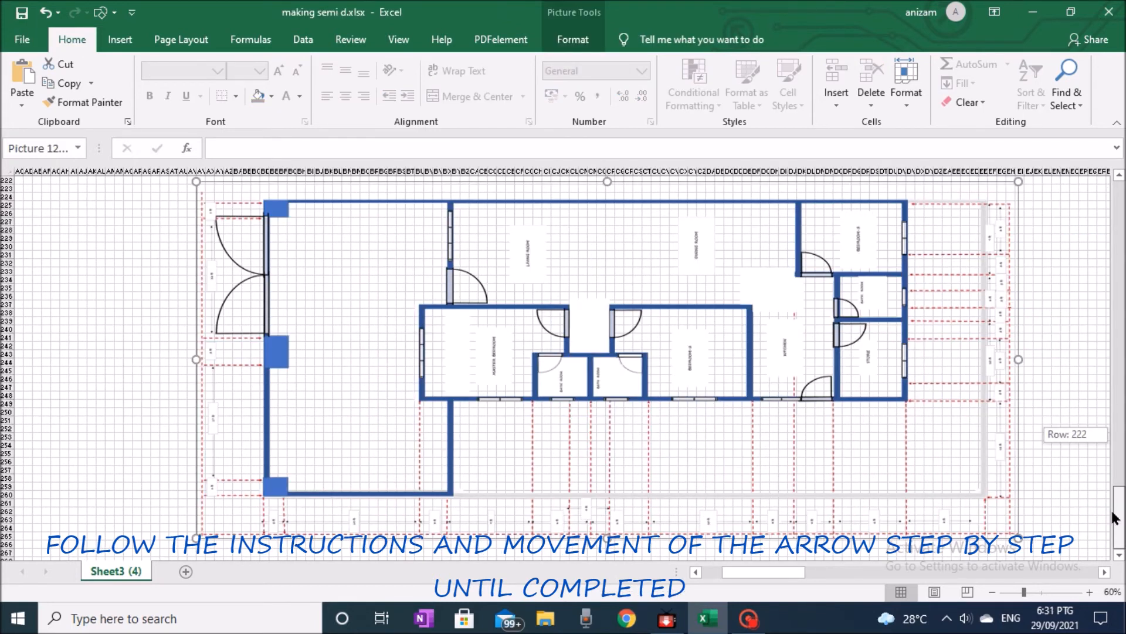
# Step: Review the wall plan, the furnished floor plan and the side elevations of the house
pyautogui.click(1074, 478)
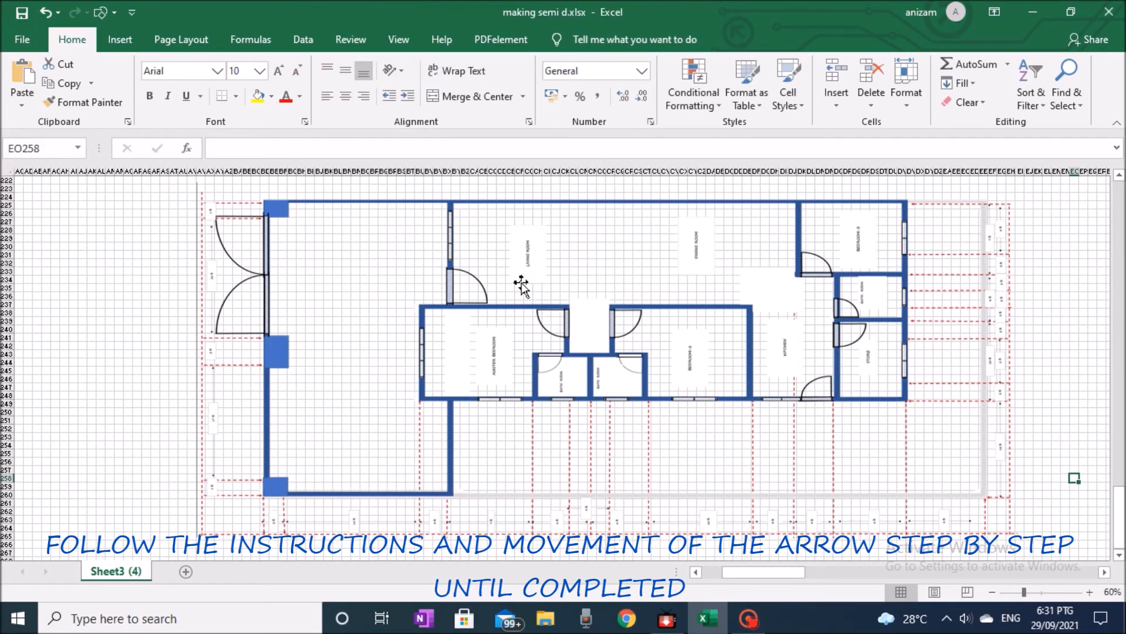
pyautogui.scroll(15, 1122, 531)
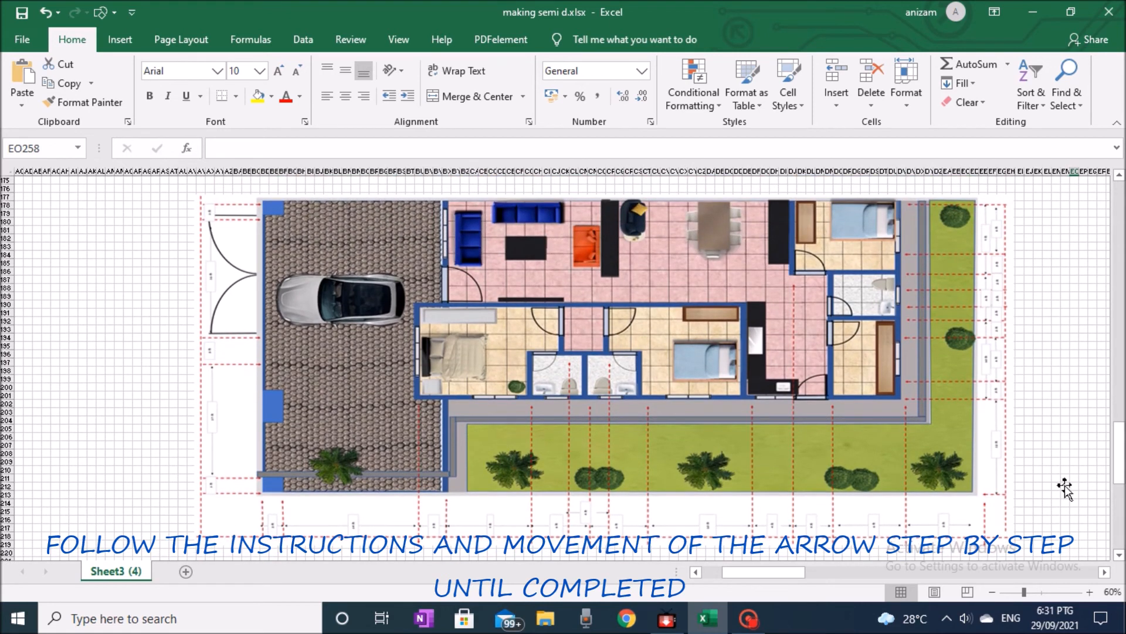
pyautogui.moveTo(1122, 469); pyautogui.dragTo(1122, 401)
pyautogui.moveTo(1119, 383); pyautogui.dragTo(1118, 290)
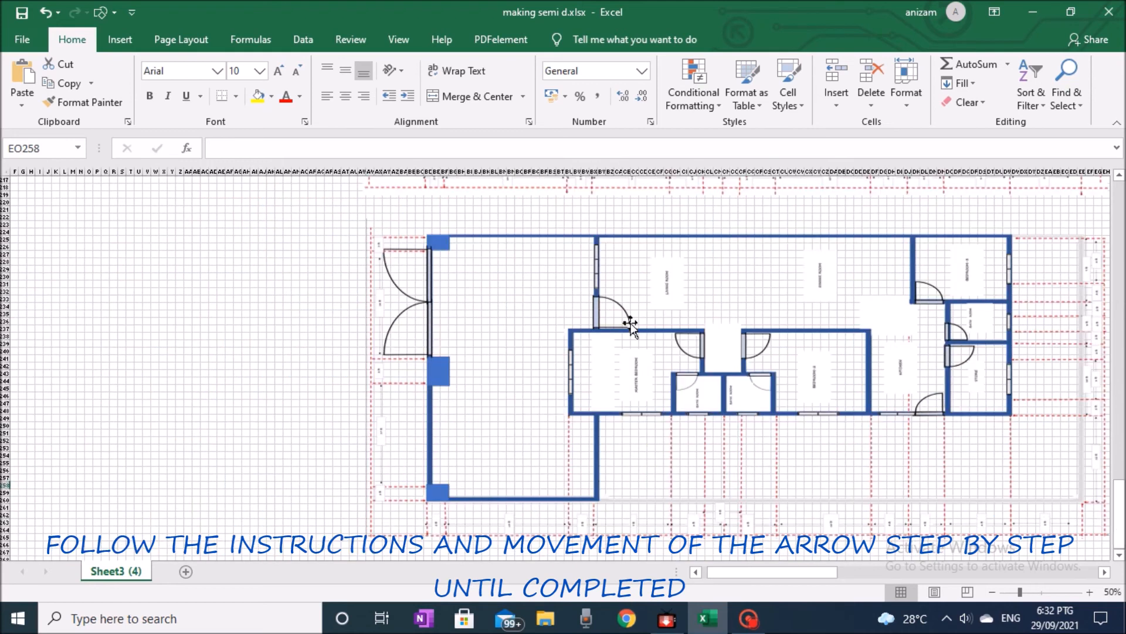
pyautogui.moveTo(1119, 512); pyautogui.dragTo(1119, 271)
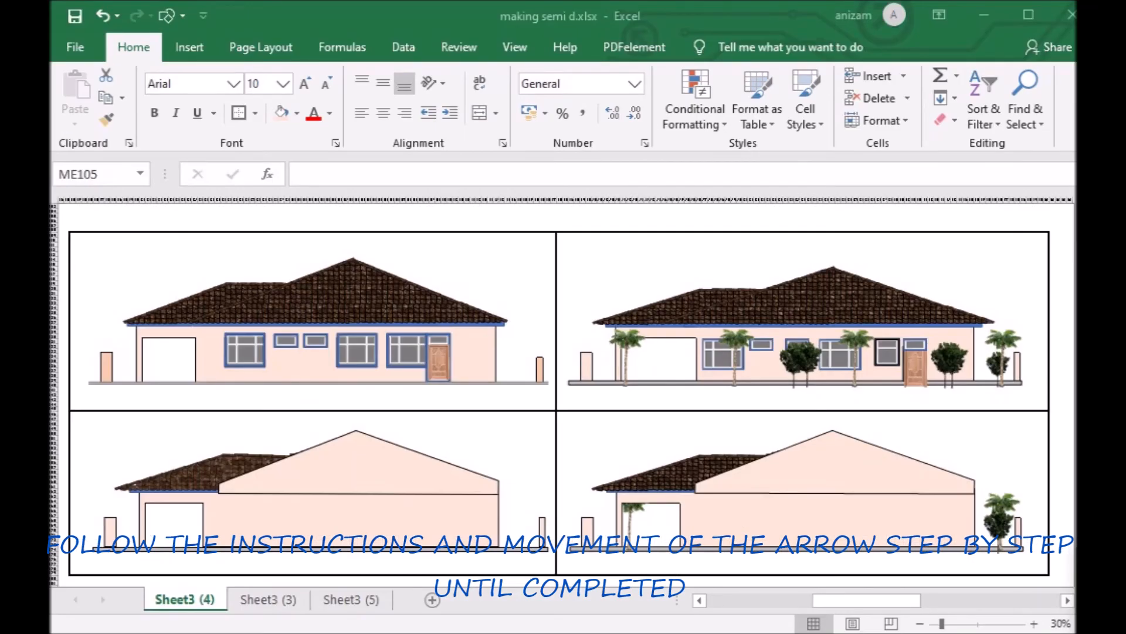